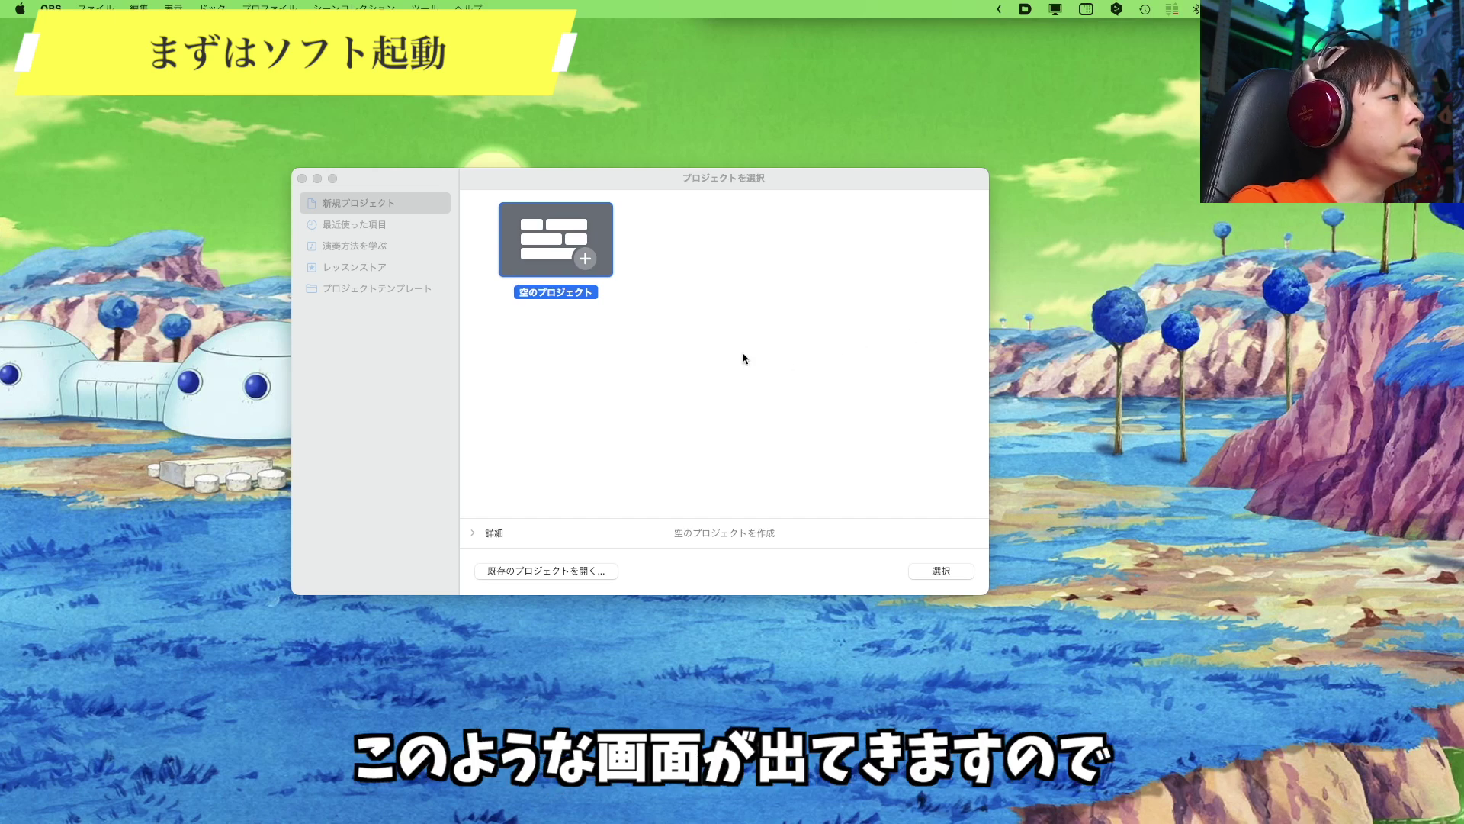
Create an empty project with a MIDI software-instrument track
{"action": "double_click", "coordinate": [584, 252]}
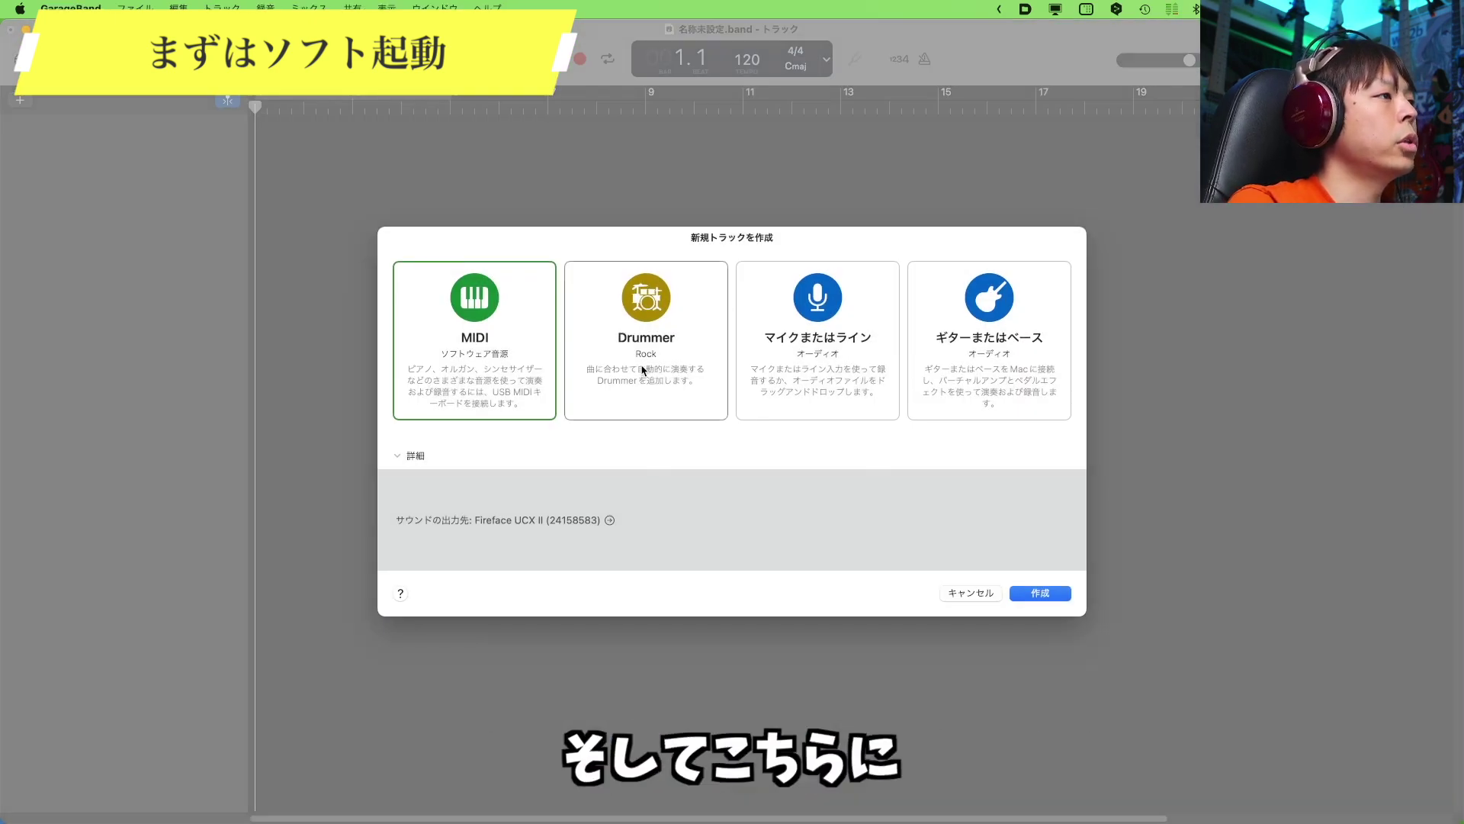
{"action": "left_click", "coordinate": [642, 370]}
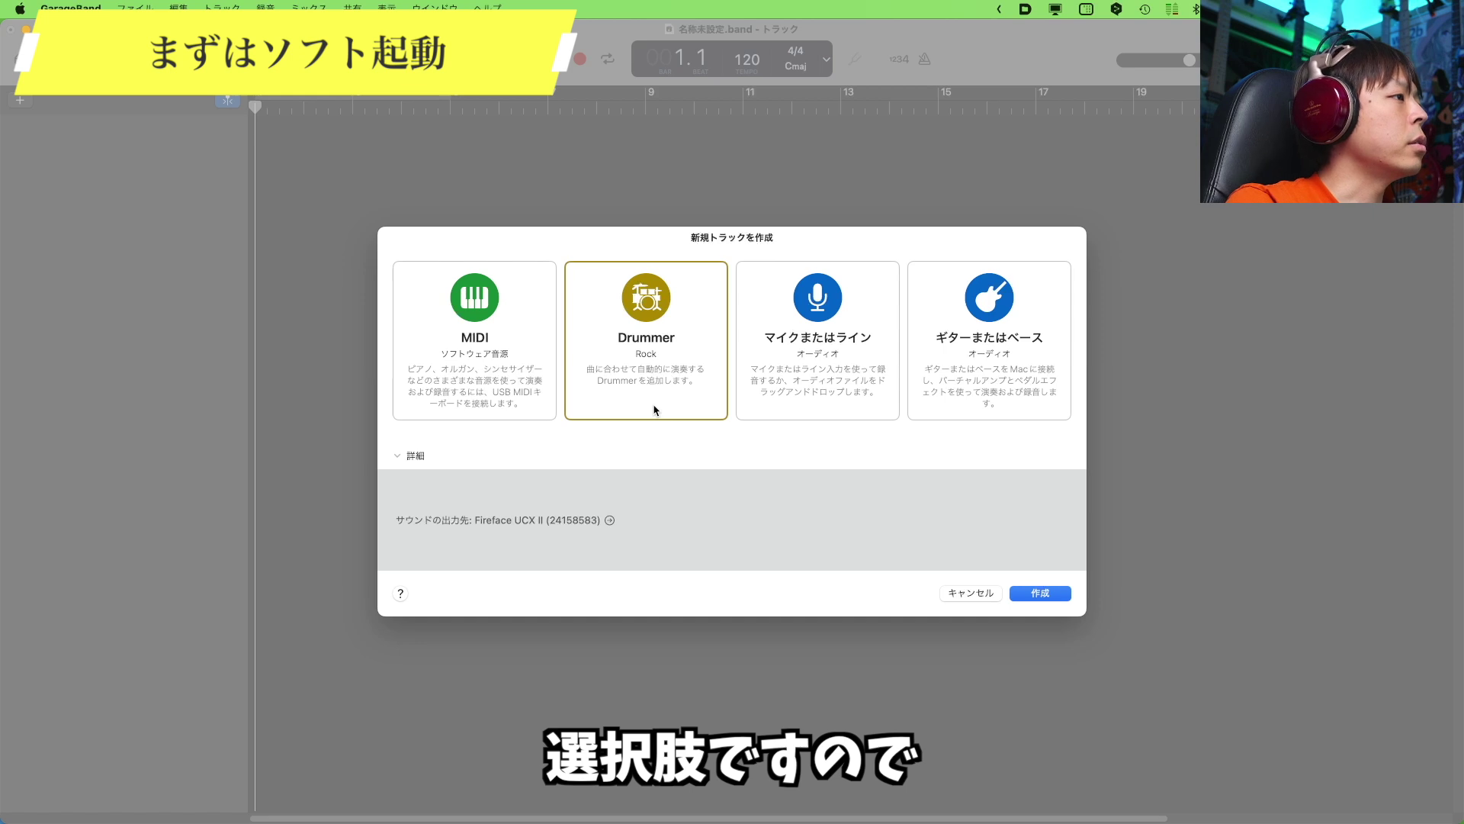
{"action": "left_click", "coordinate": [510, 388]}
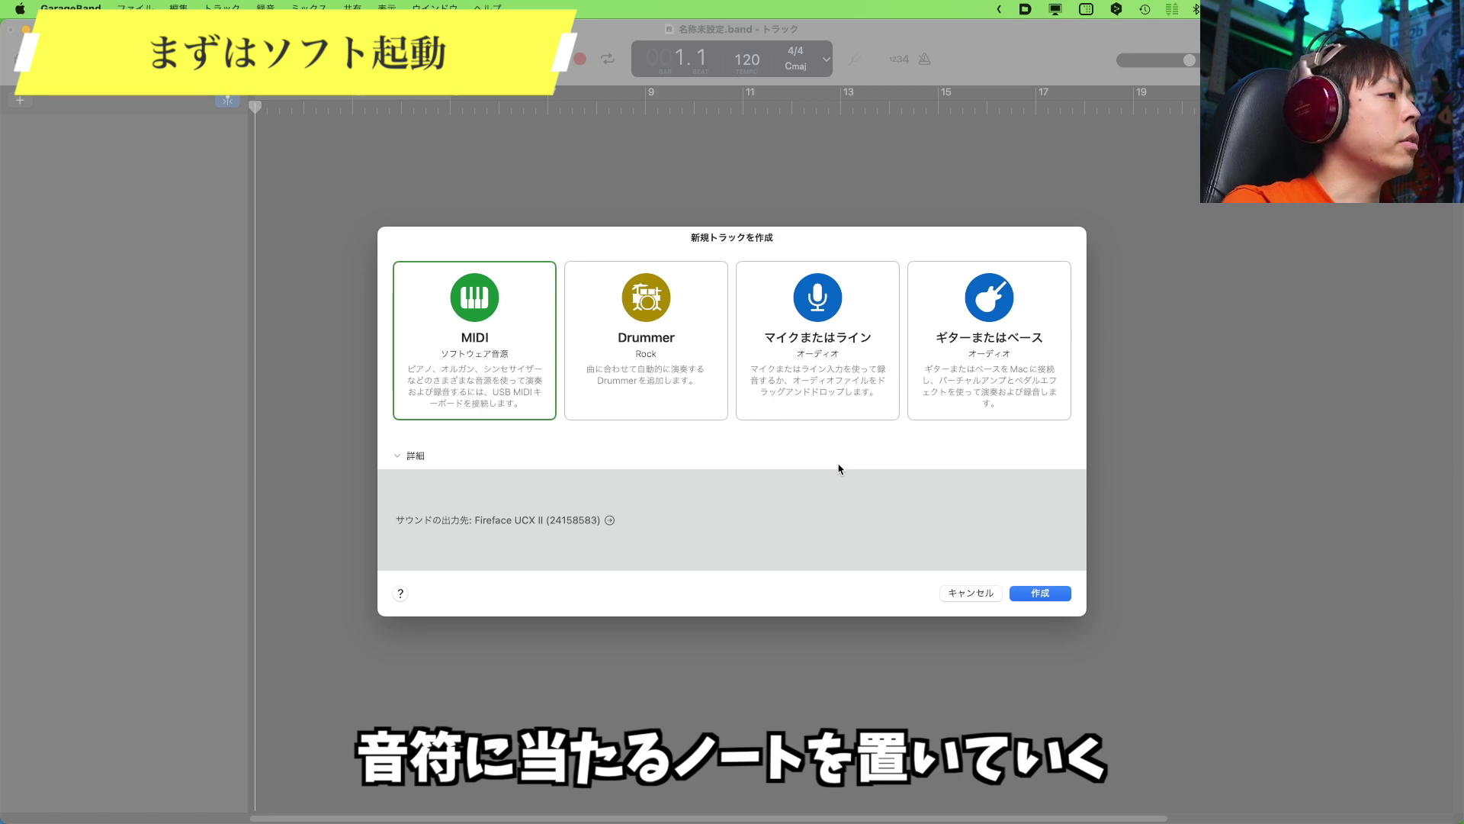
{"action": "left_click", "coordinate": [1041, 594]}
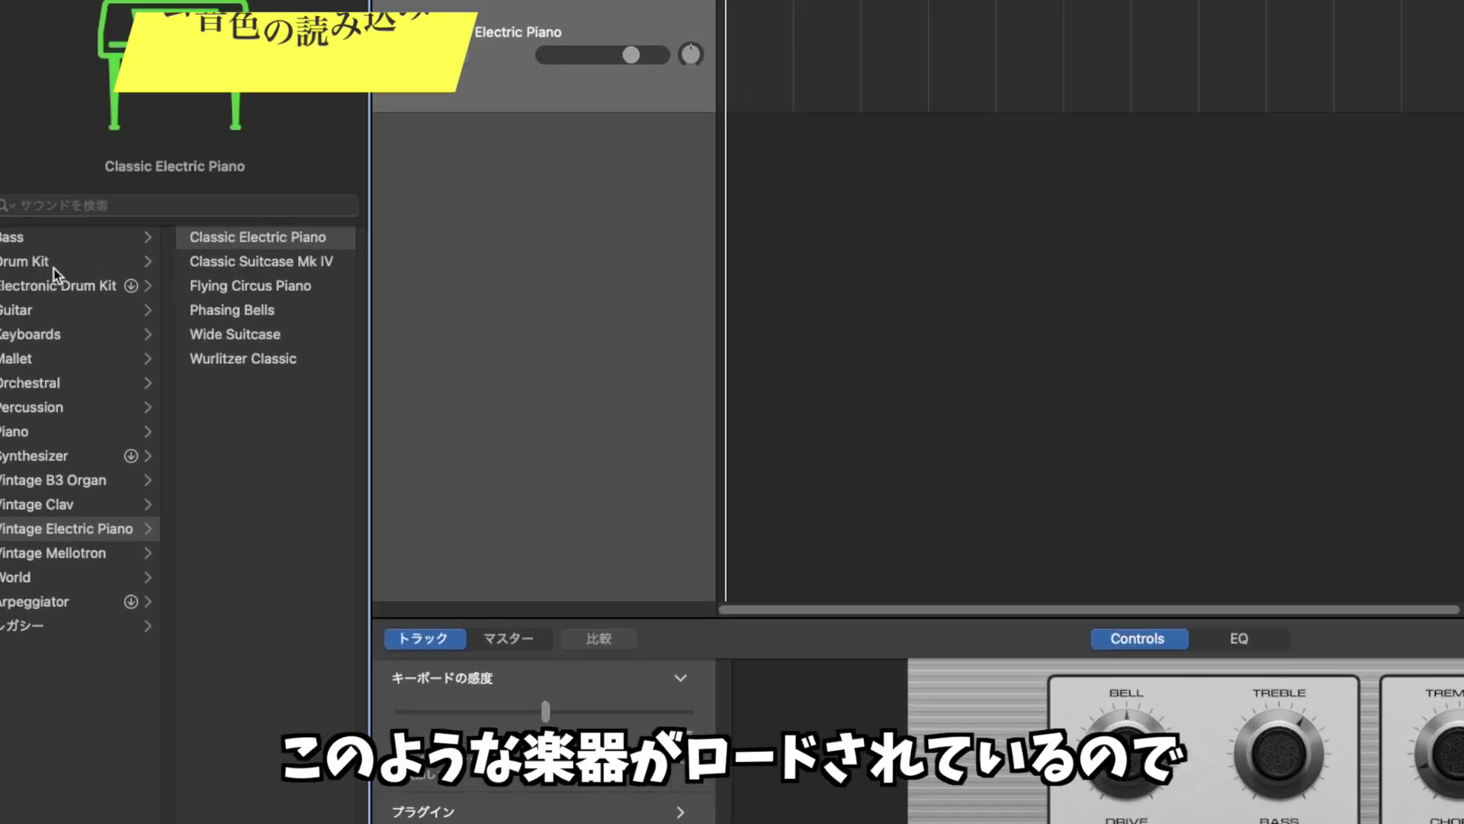
Load the SoCal sound from the Drum Kit category onto the track
{"action": "left_click", "coordinate": [64, 264]}
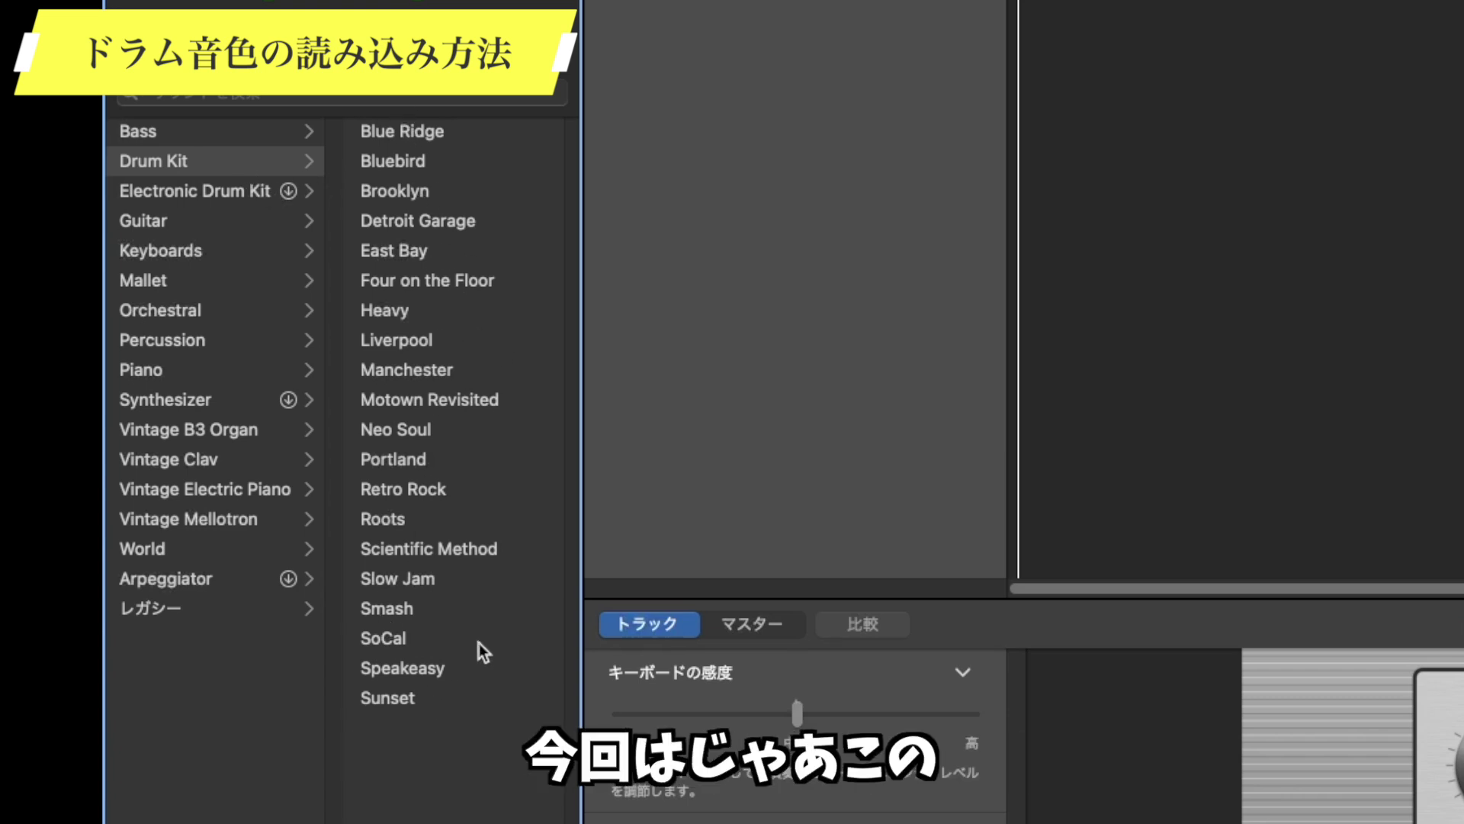
{"action": "left_click", "coordinate": [427, 642]}
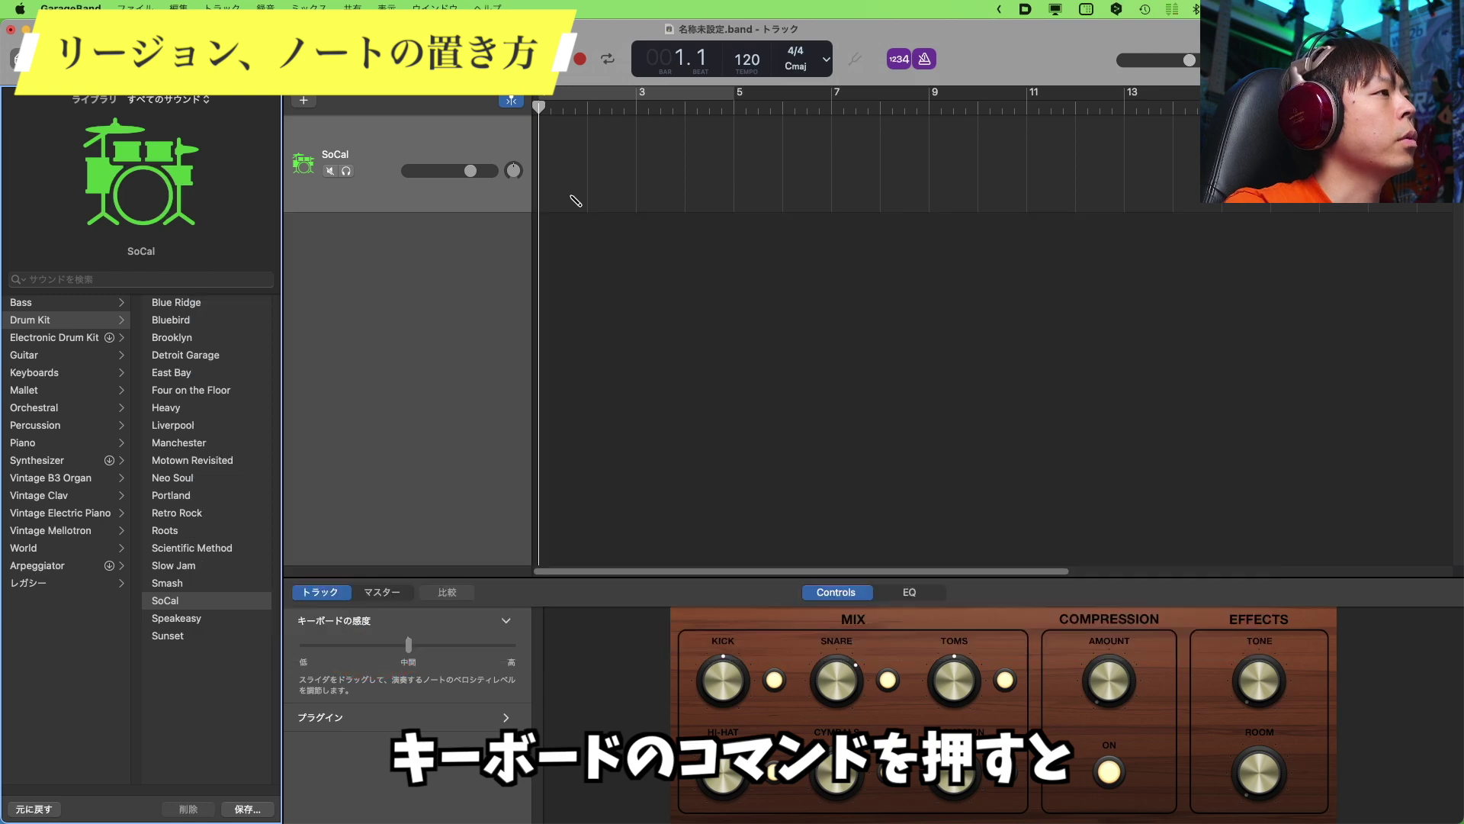
Create an empty one-bar MIDI region at bar 1 on the SoCal track
{"action": "key", "text": "super"}
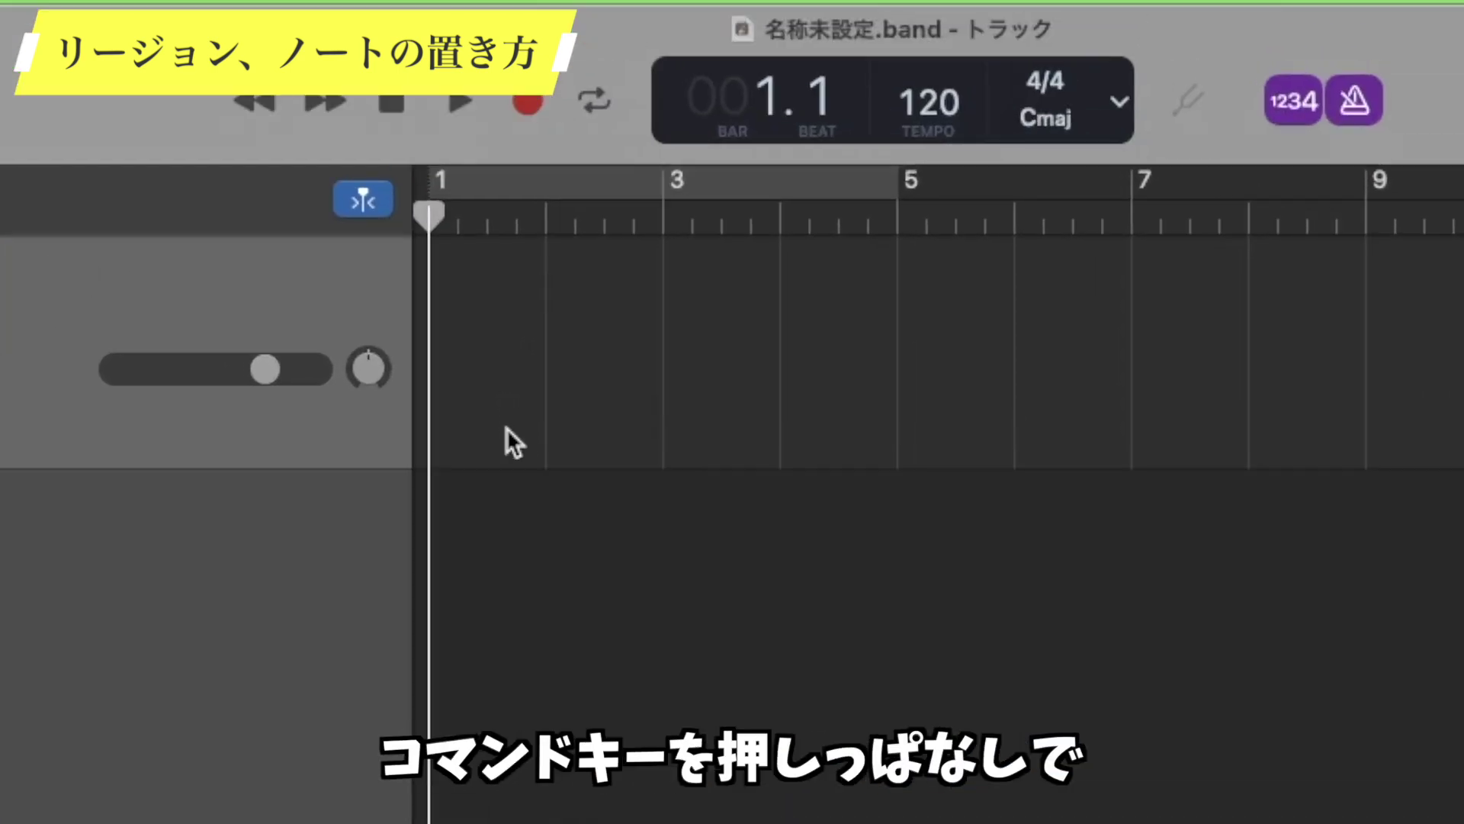
{"action": "key", "text": "super"}
{"action": "left_click", "coordinate": [504, 421], "text": "super"}
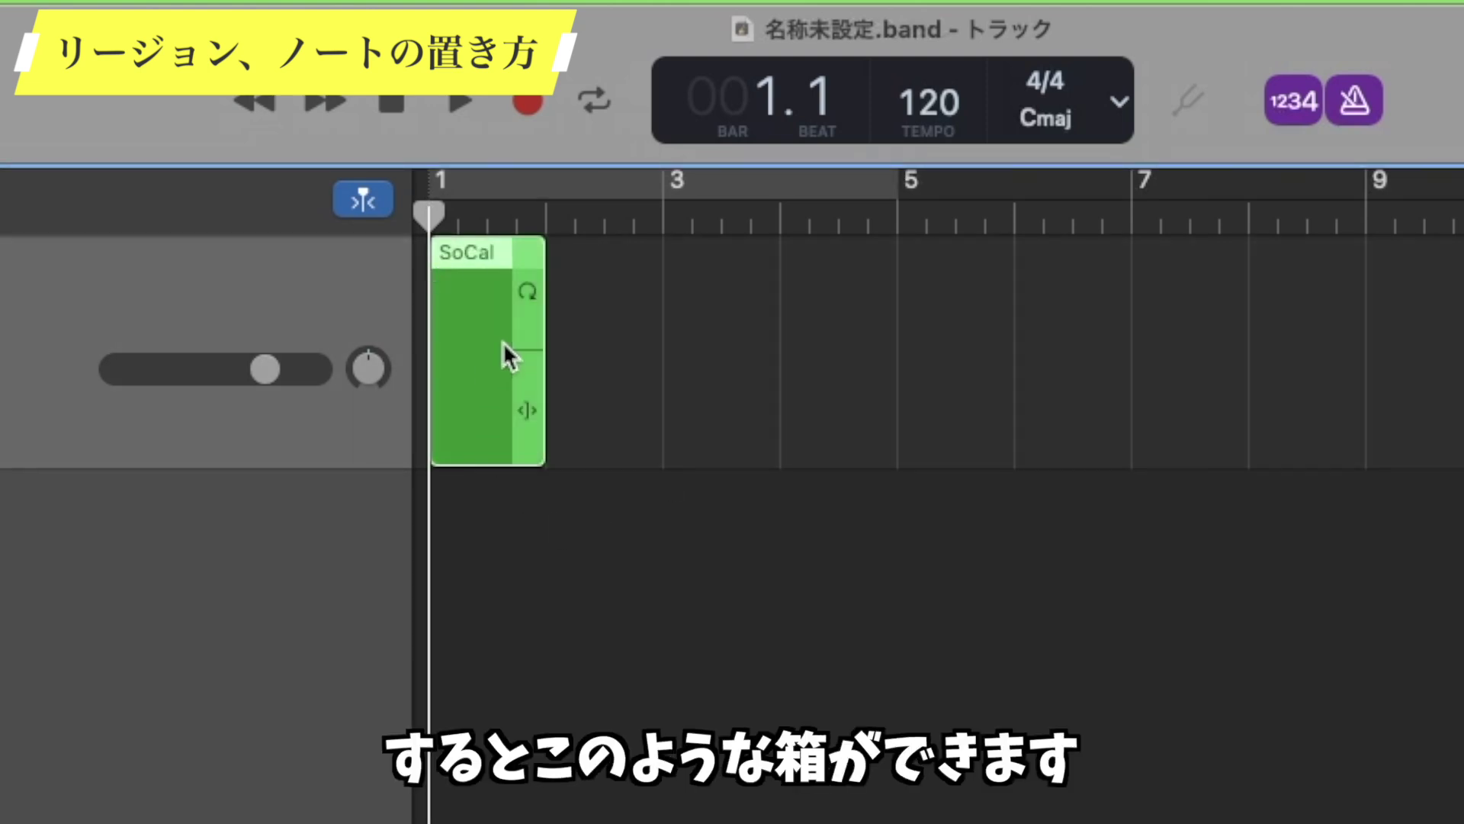
{"action": "left_click", "coordinate": [763, 446]}
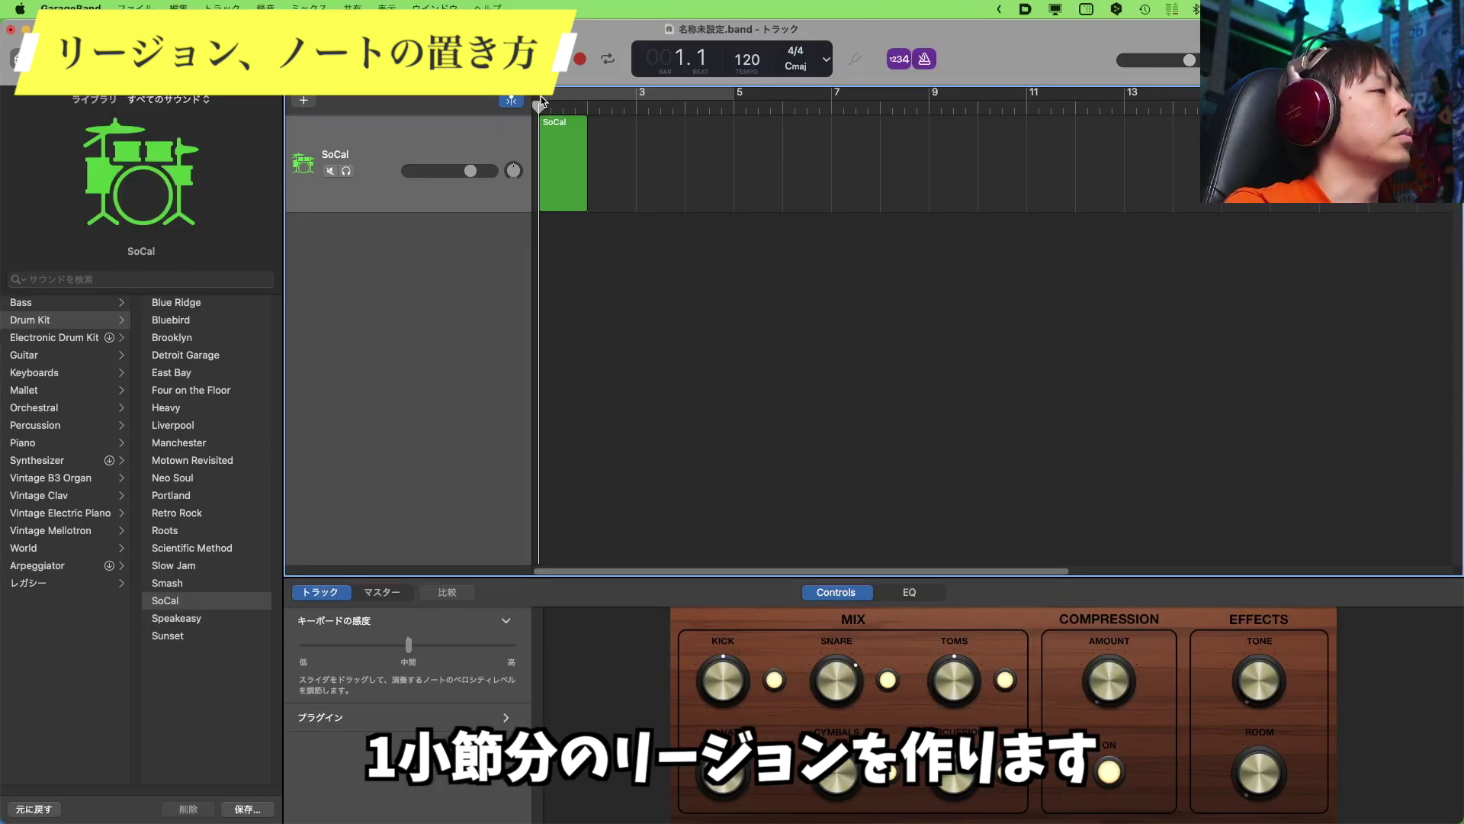
Open the SoCal region in the piano roll, enlarge the editor and zoom it horizontally so bar 1 spans most of the grid
{"action": "double_click", "coordinate": [565, 176]}
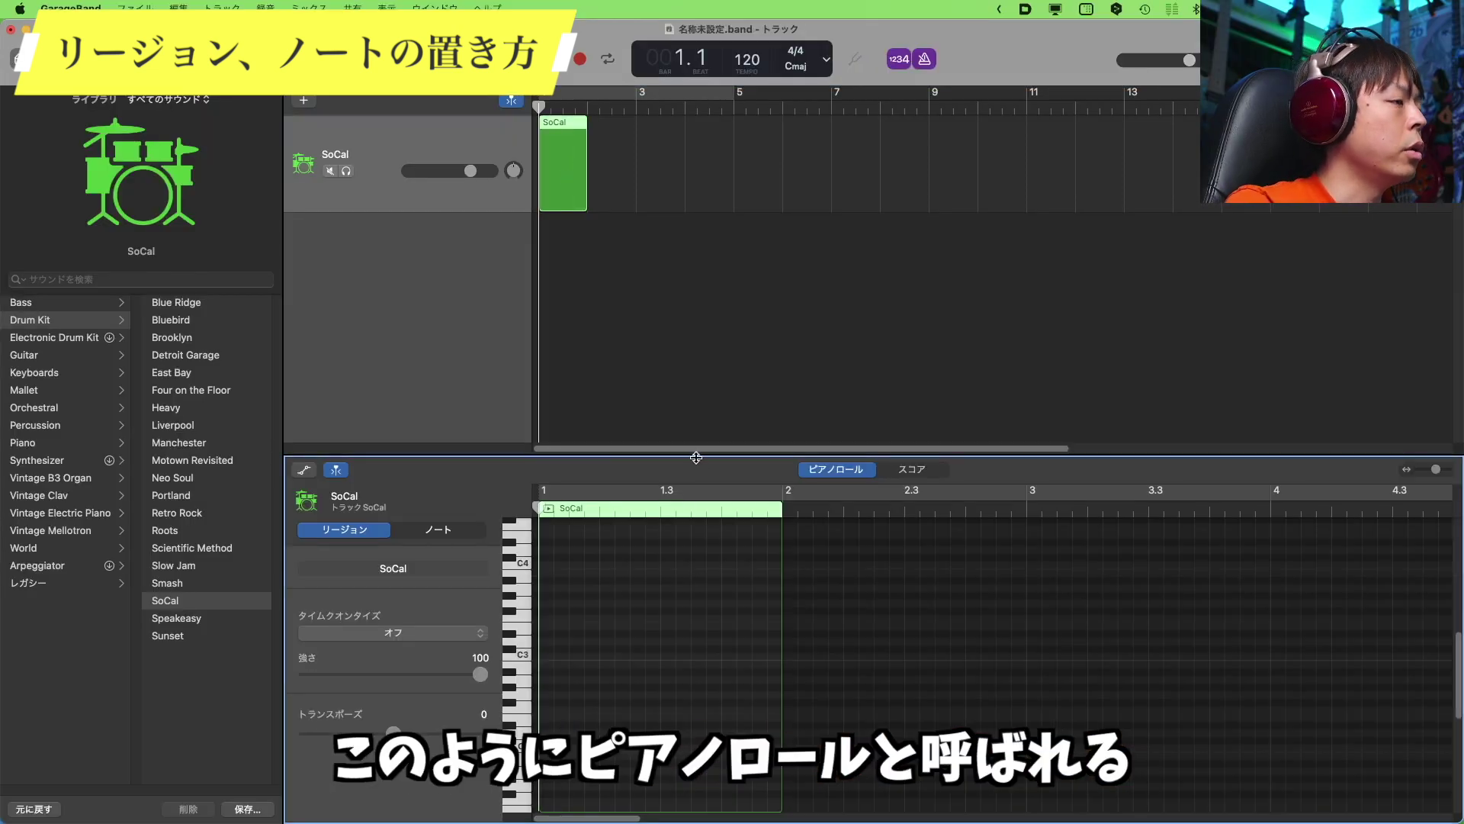
{"action": "left_click_drag", "start_coordinate": [696, 457], "coordinate": [659, 257]}
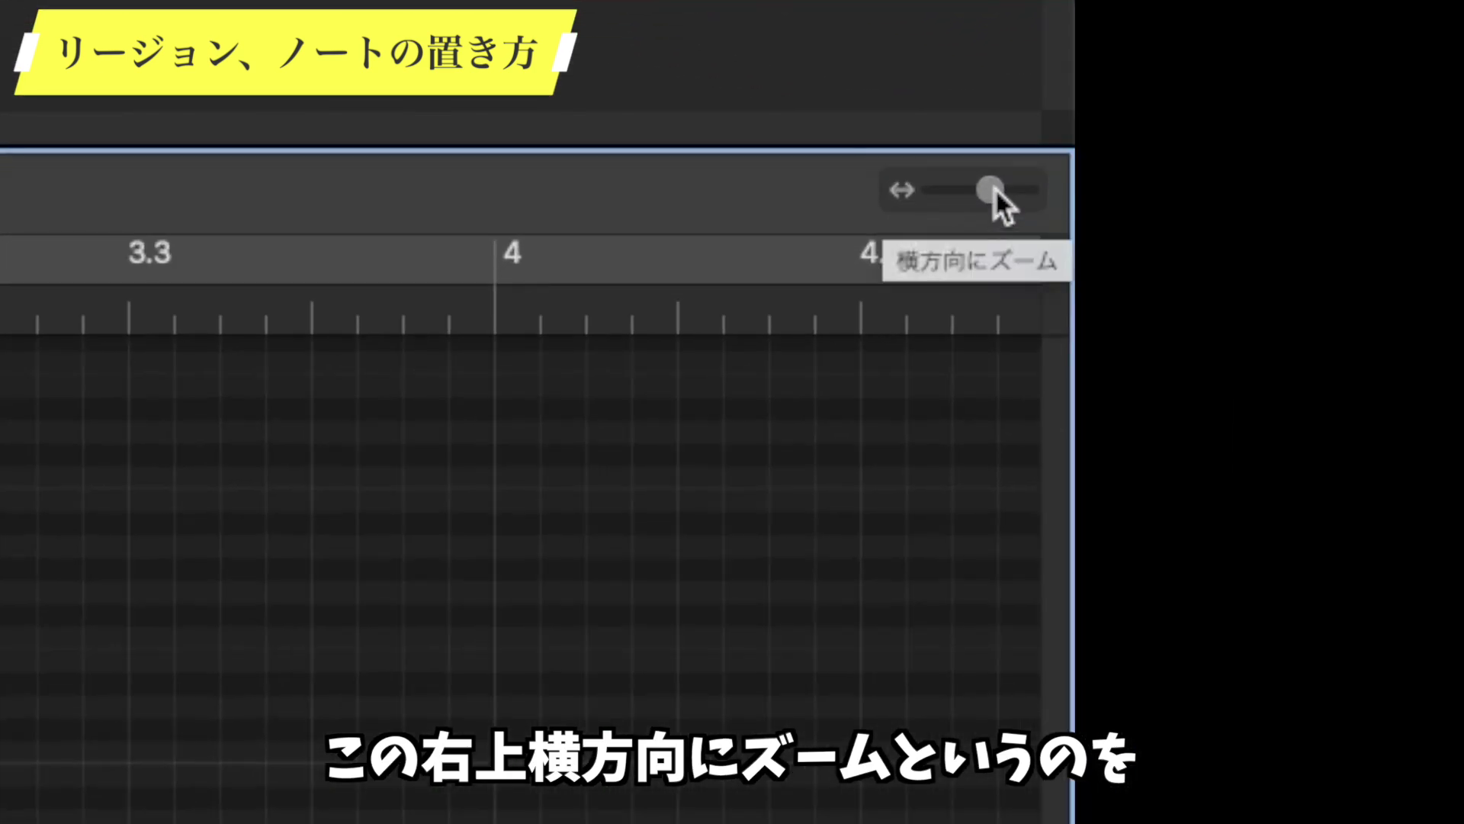
{"action": "left_click_drag", "start_coordinate": [995, 187], "coordinate": [1008, 187]}
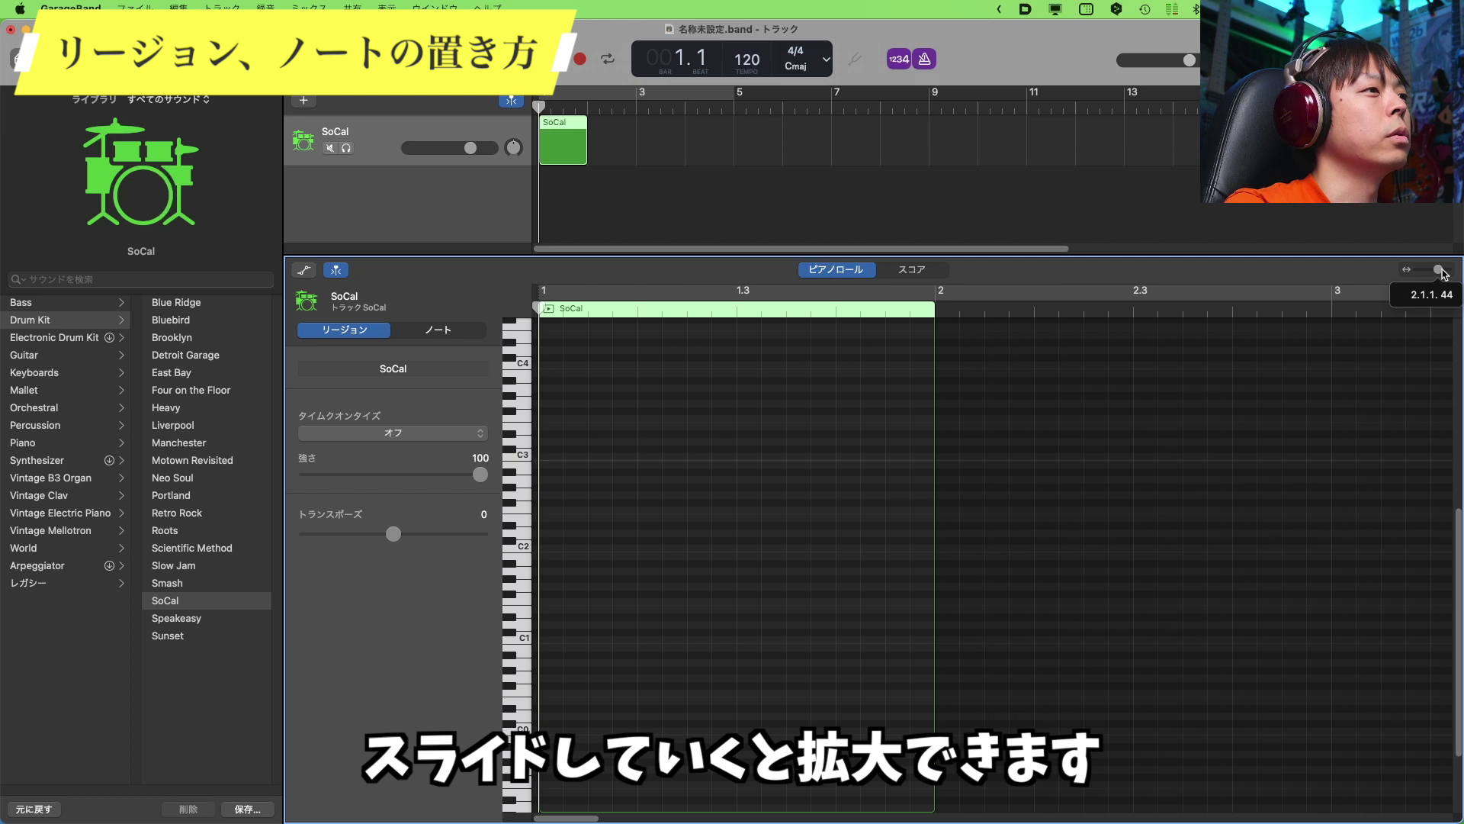
{"action": "left_click_drag", "start_coordinate": [1444, 275], "coordinate": [1447, 274]}
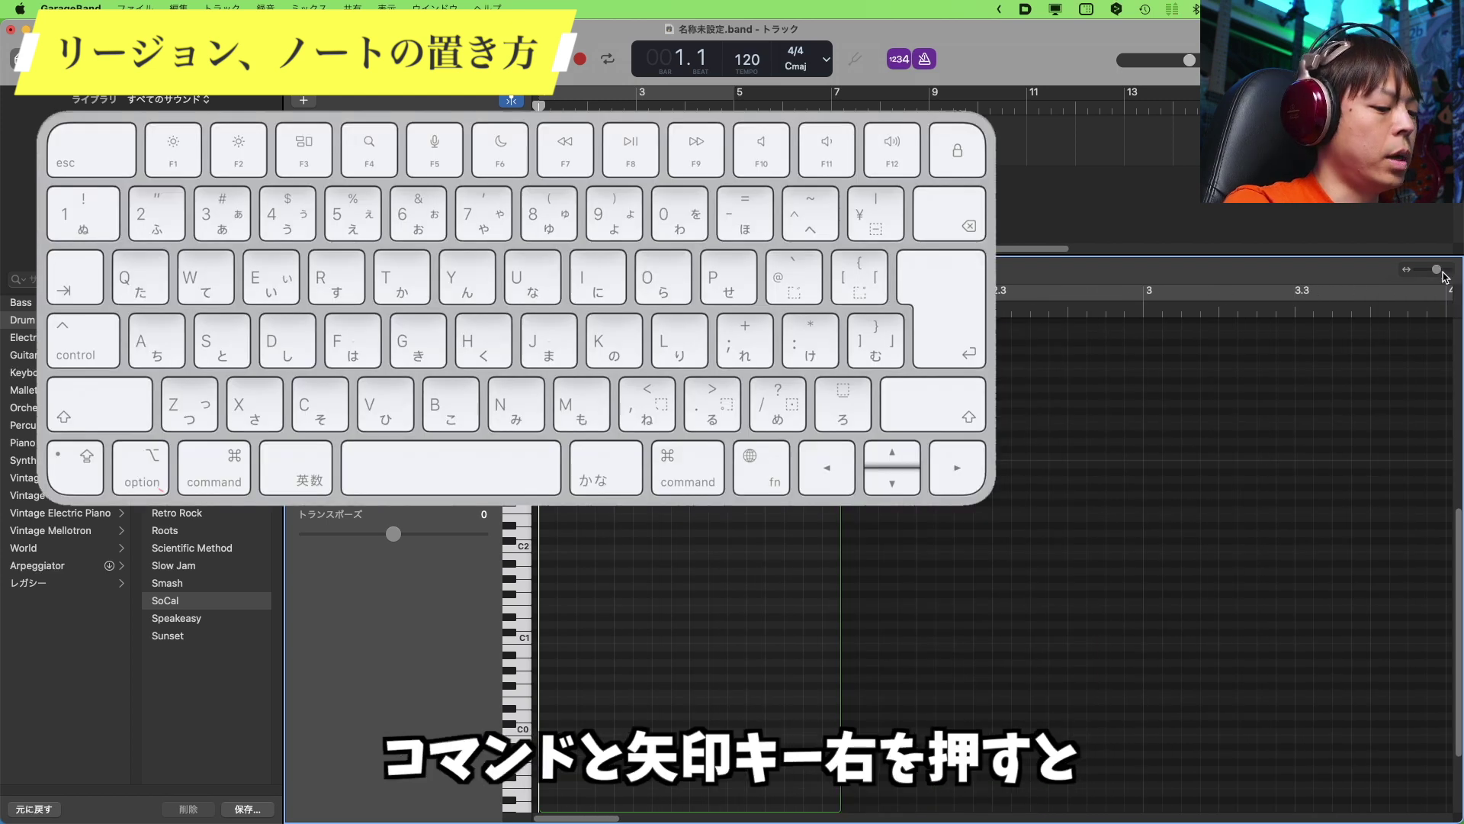
{"action": "left_click_drag", "start_coordinate": [1447, 274], "coordinate": [1444, 277]}
{"action": "key", "text": "super+Right"}
{"action": "key", "text": "super+Right"}
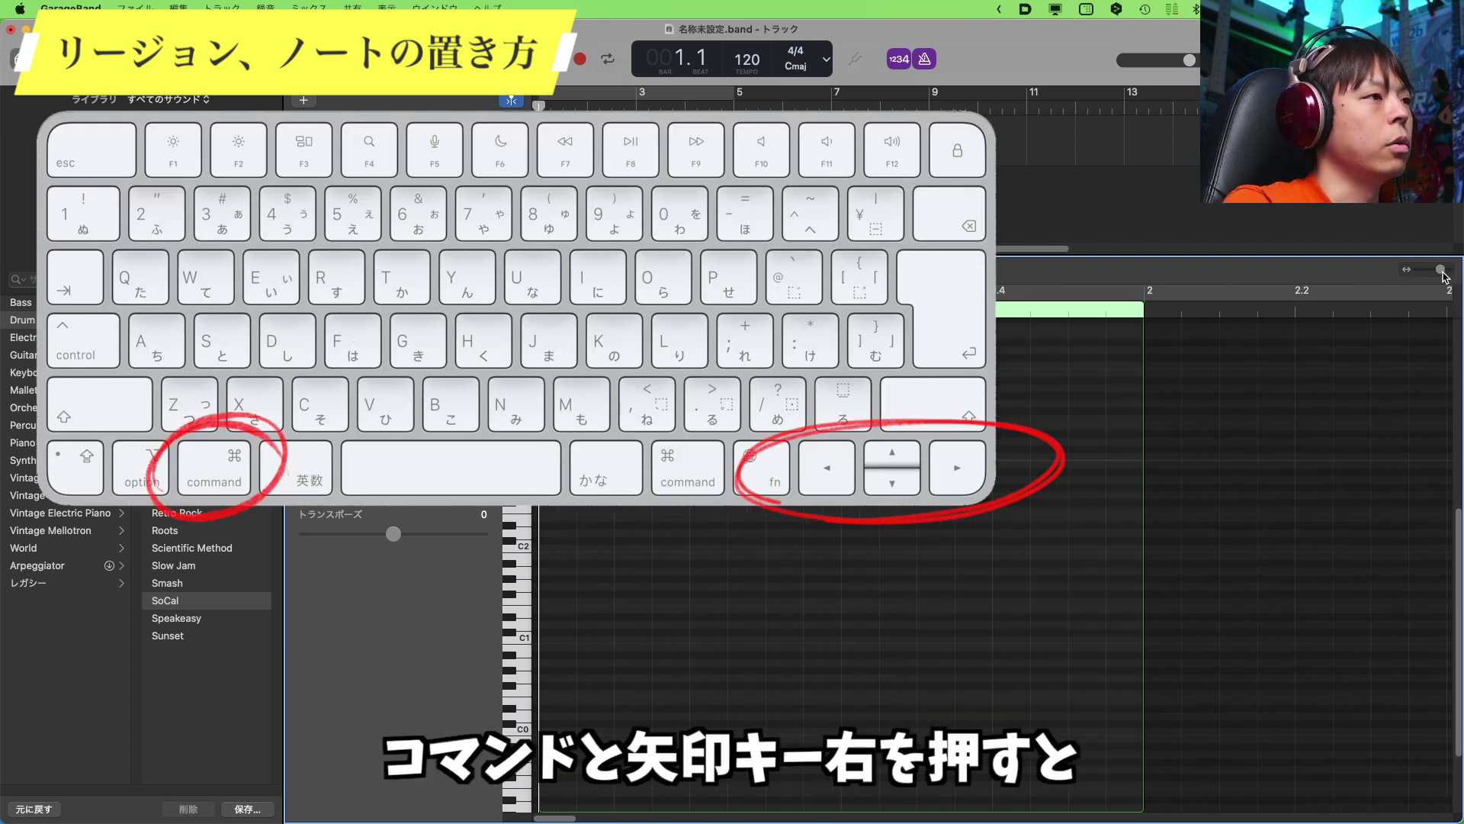
{"action": "key", "text": "super+Left"}
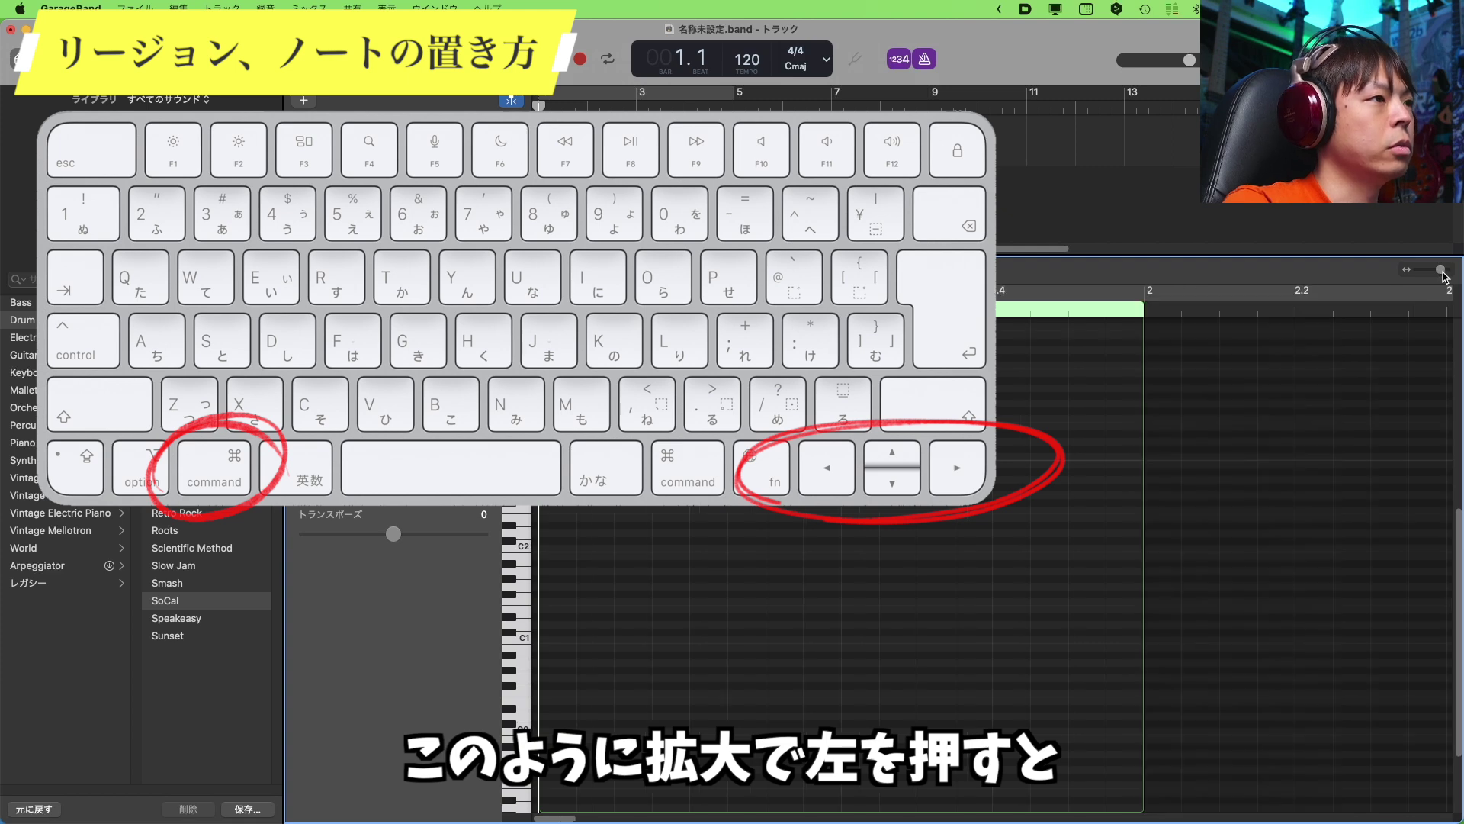
{"action": "key", "text": "super+Left"}
{"action": "key", "text": "super+Left"}
{"action": "key", "text": "super+Right"}
{"action": "key", "text": "super+Right"}
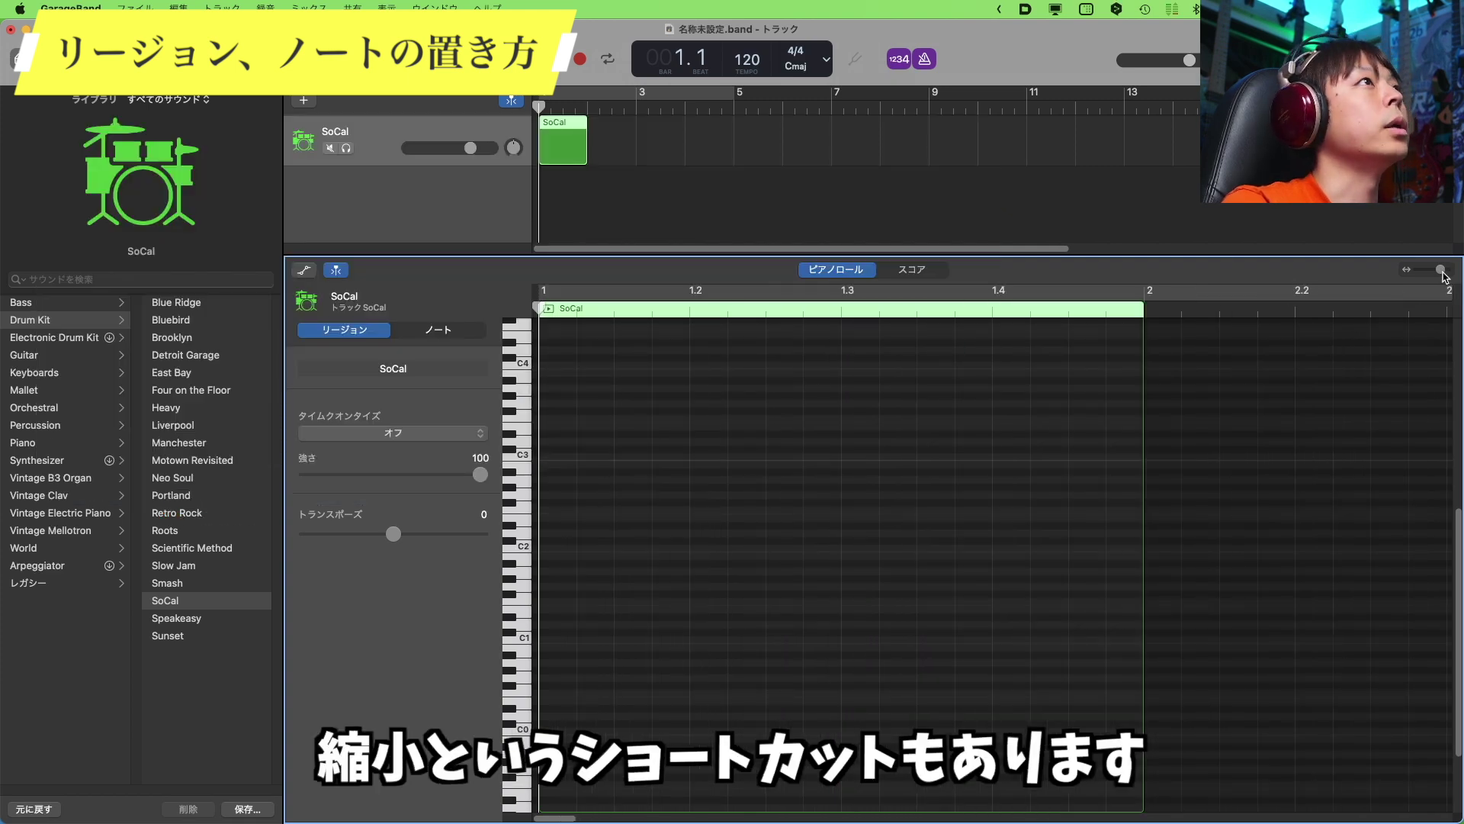
{"action": "key", "text": "super+Right"}
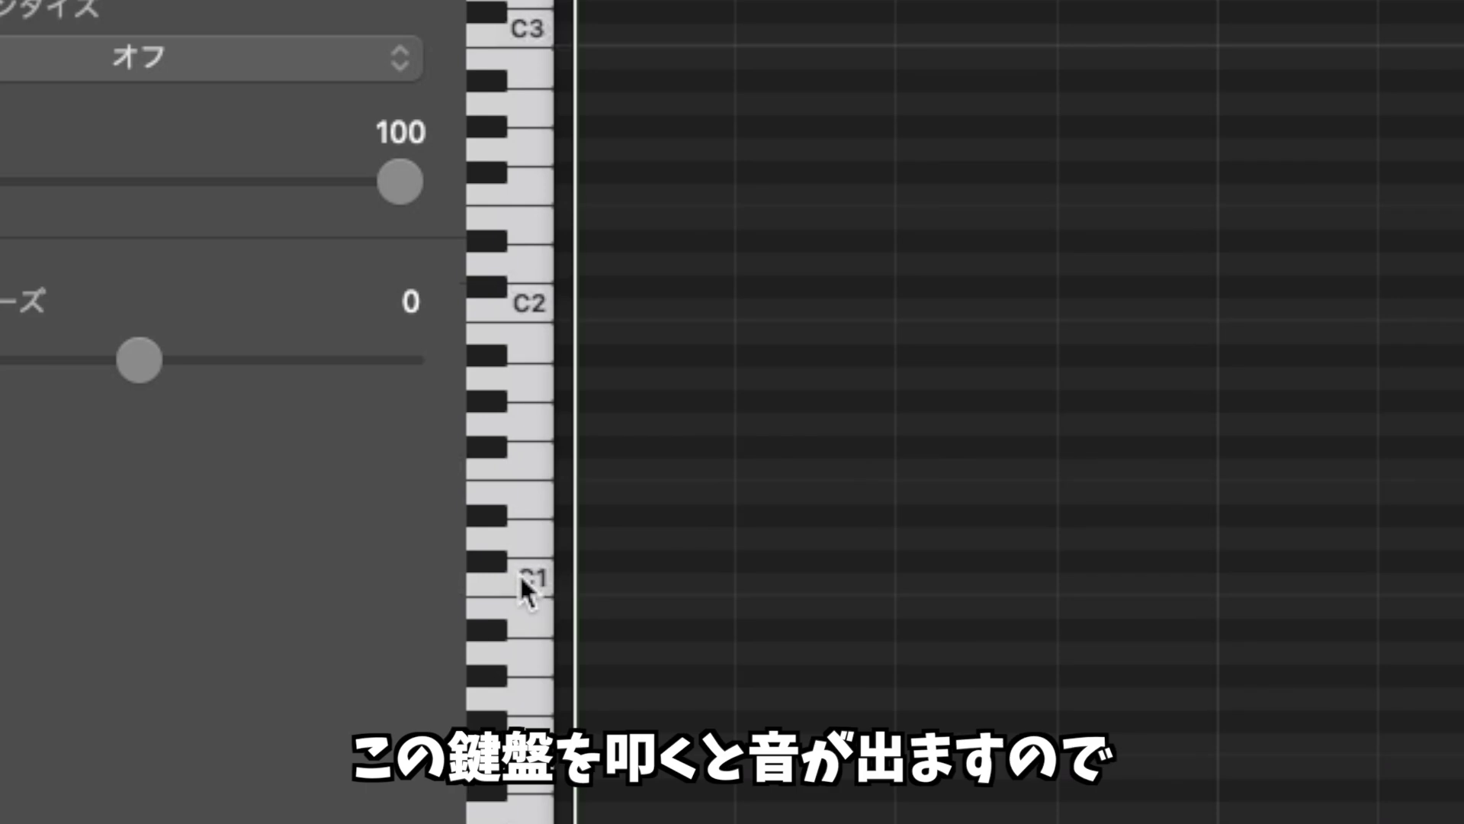
Place four kick drum notes on C1 at 1, 1.2, 1.3 and 1.4 in the region
{"action": "left_click", "coordinate": [516, 248]}
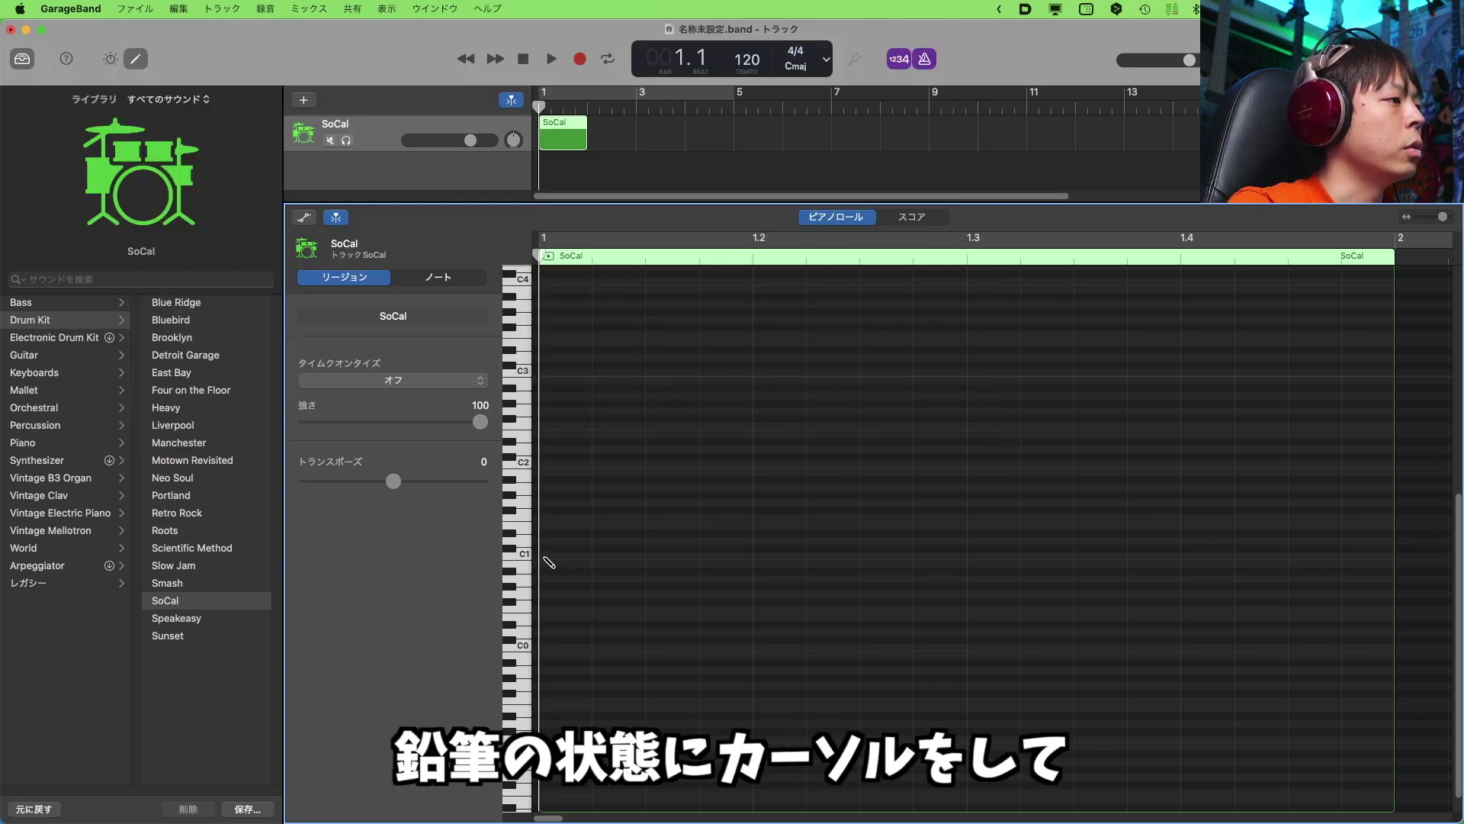
{"action": "left_click", "coordinate": [544, 556]}
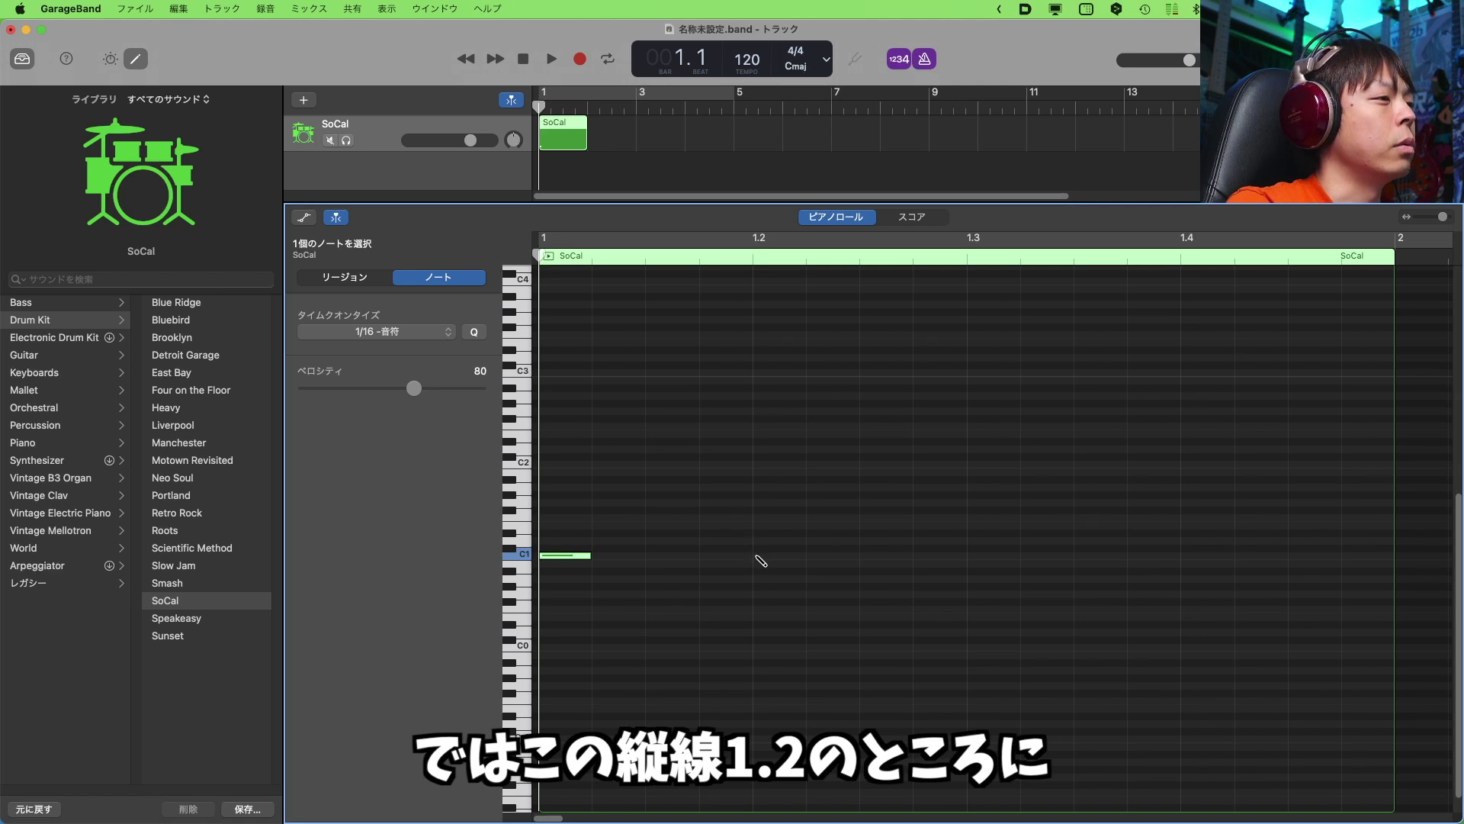
{"action": "left_click", "coordinate": [757, 556]}
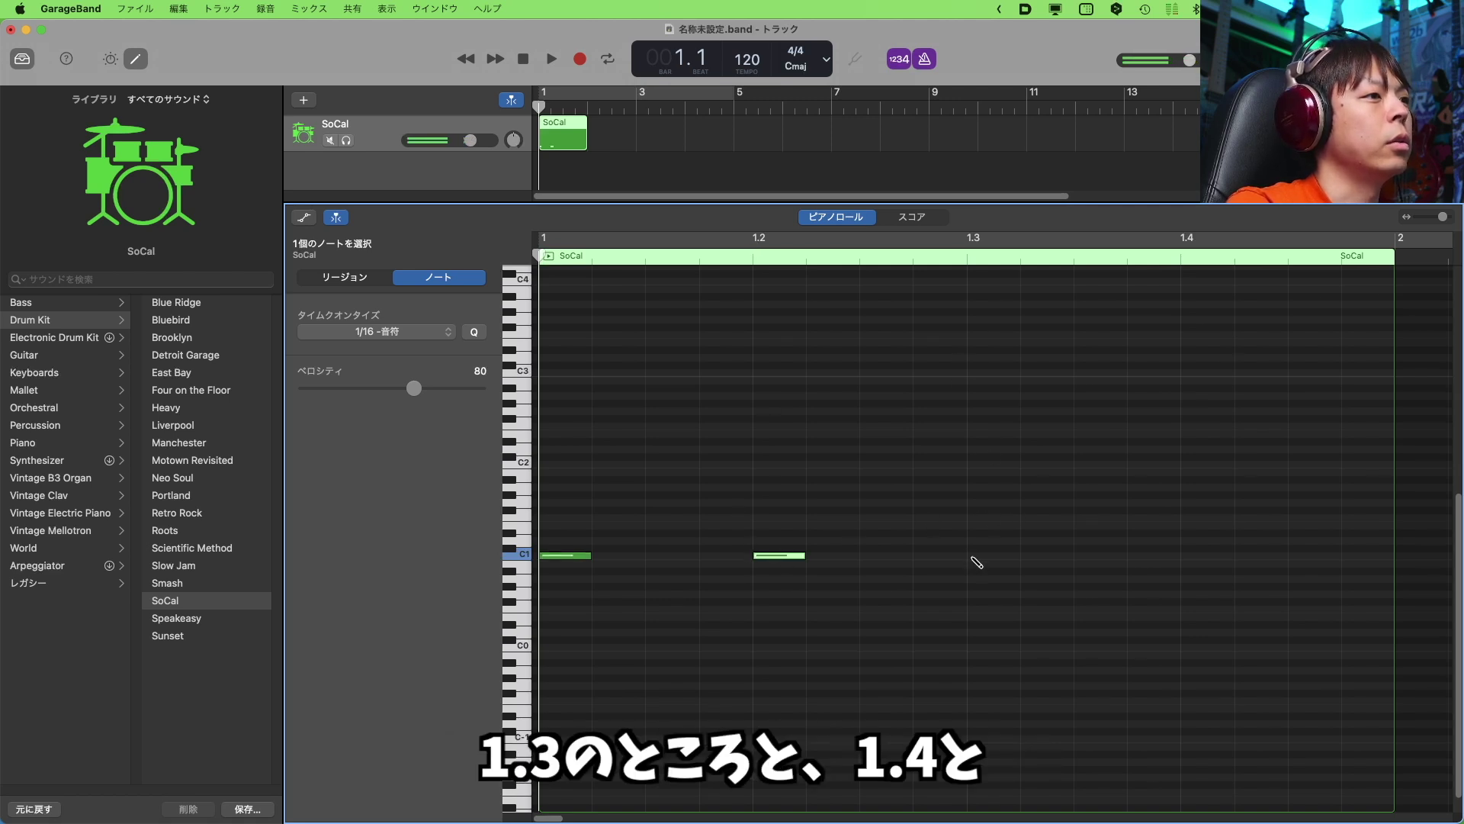
{"action": "left_click", "coordinate": [971, 557]}
{"action": "left_click", "coordinate": [1186, 557]}
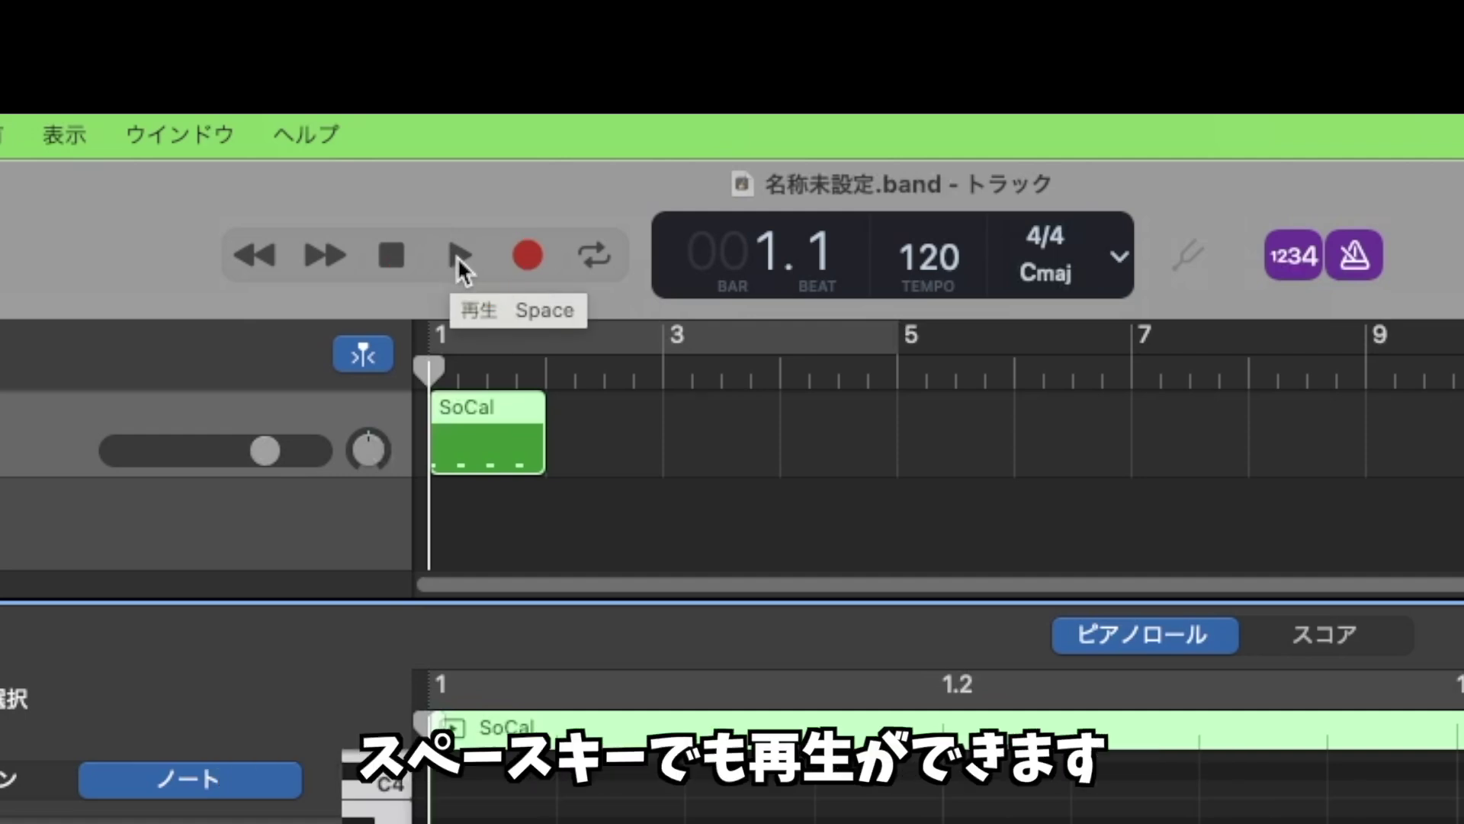
Play back the kick pattern, turn the metronome off, and play it again from the beginning
{"action": "key", "text": "space"}
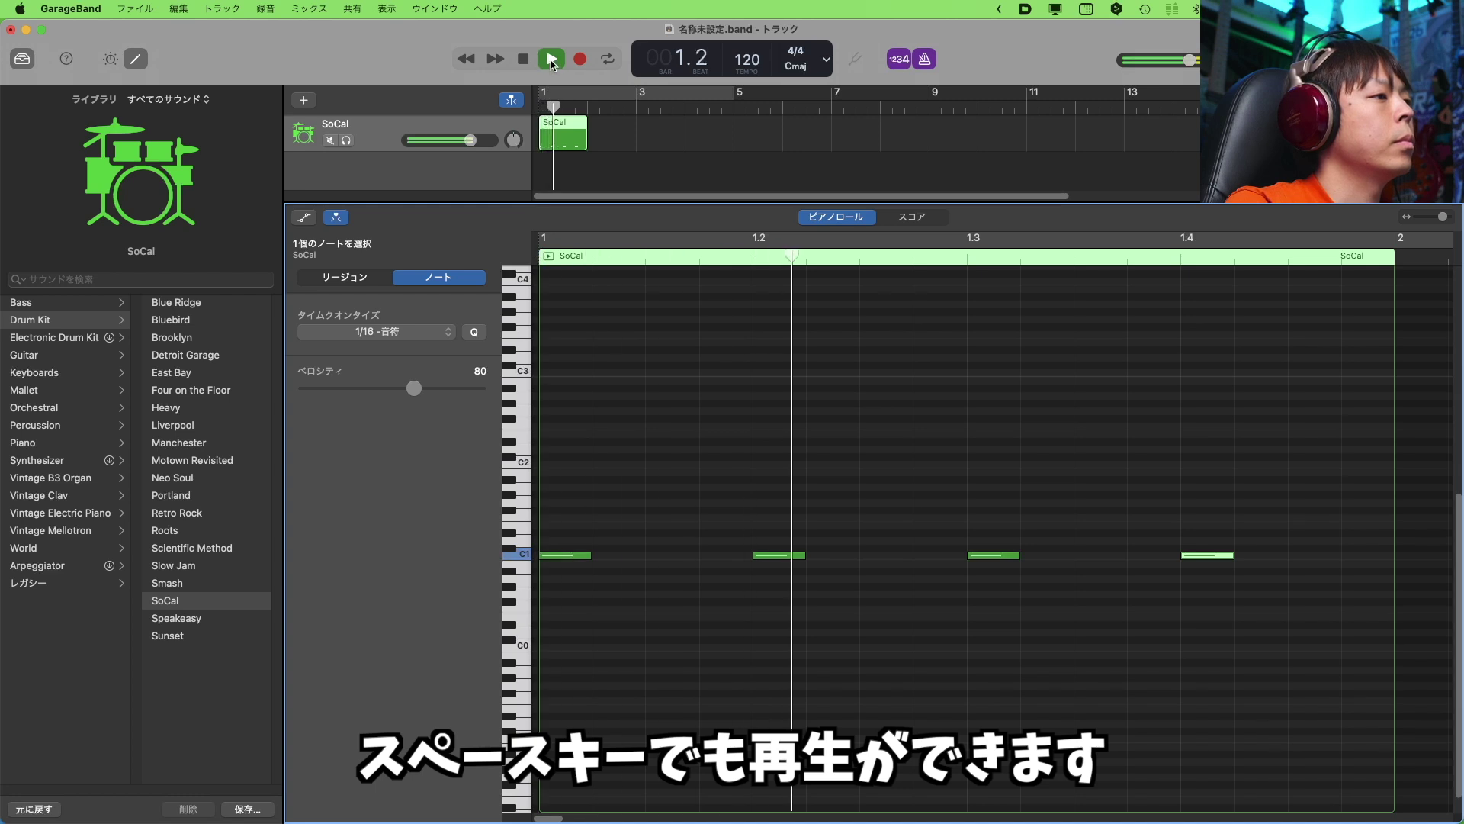
{"action": "key", "text": "space"}
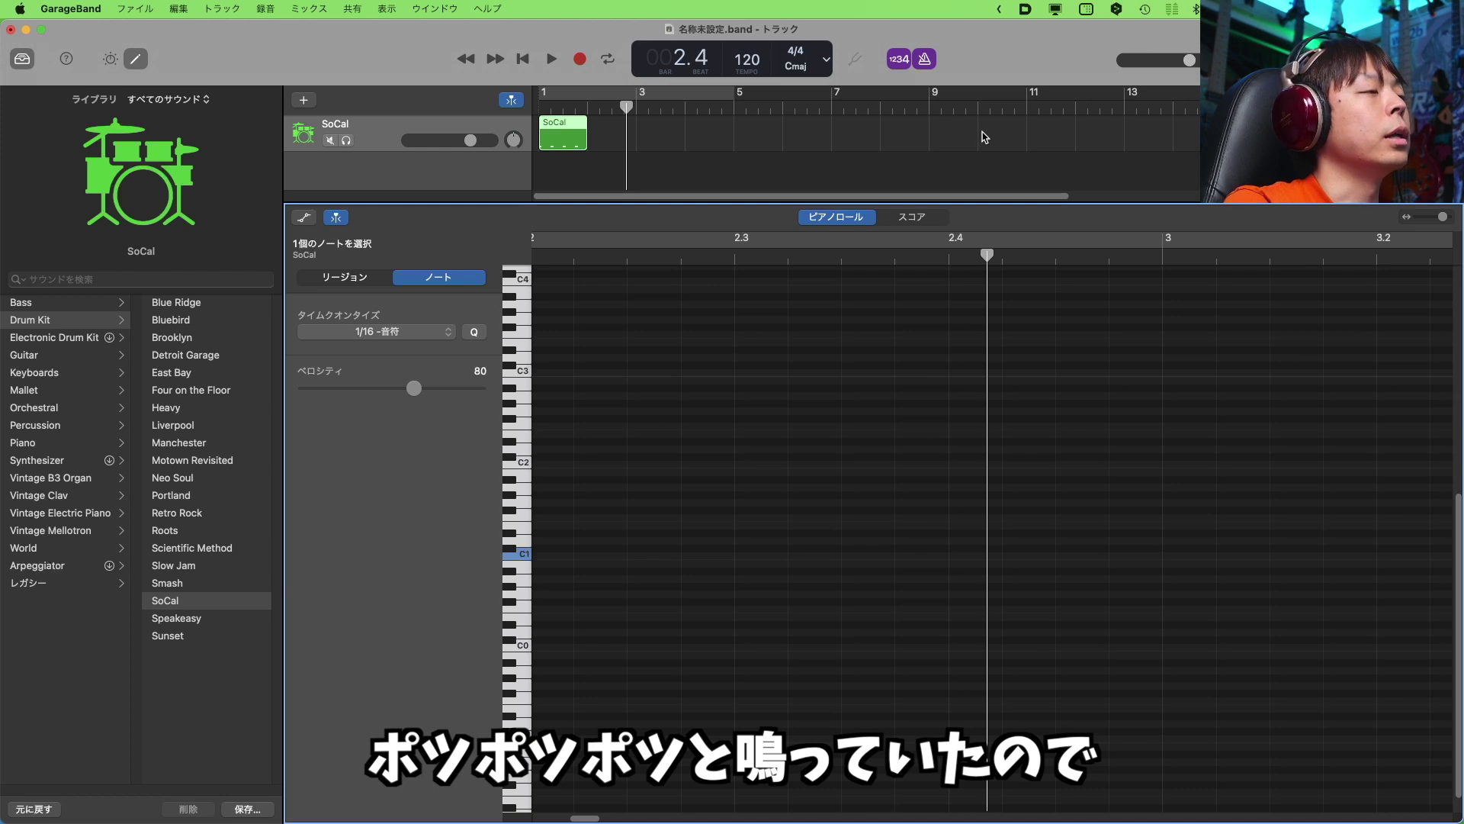
{"action": "left_click", "coordinate": [924, 60]}
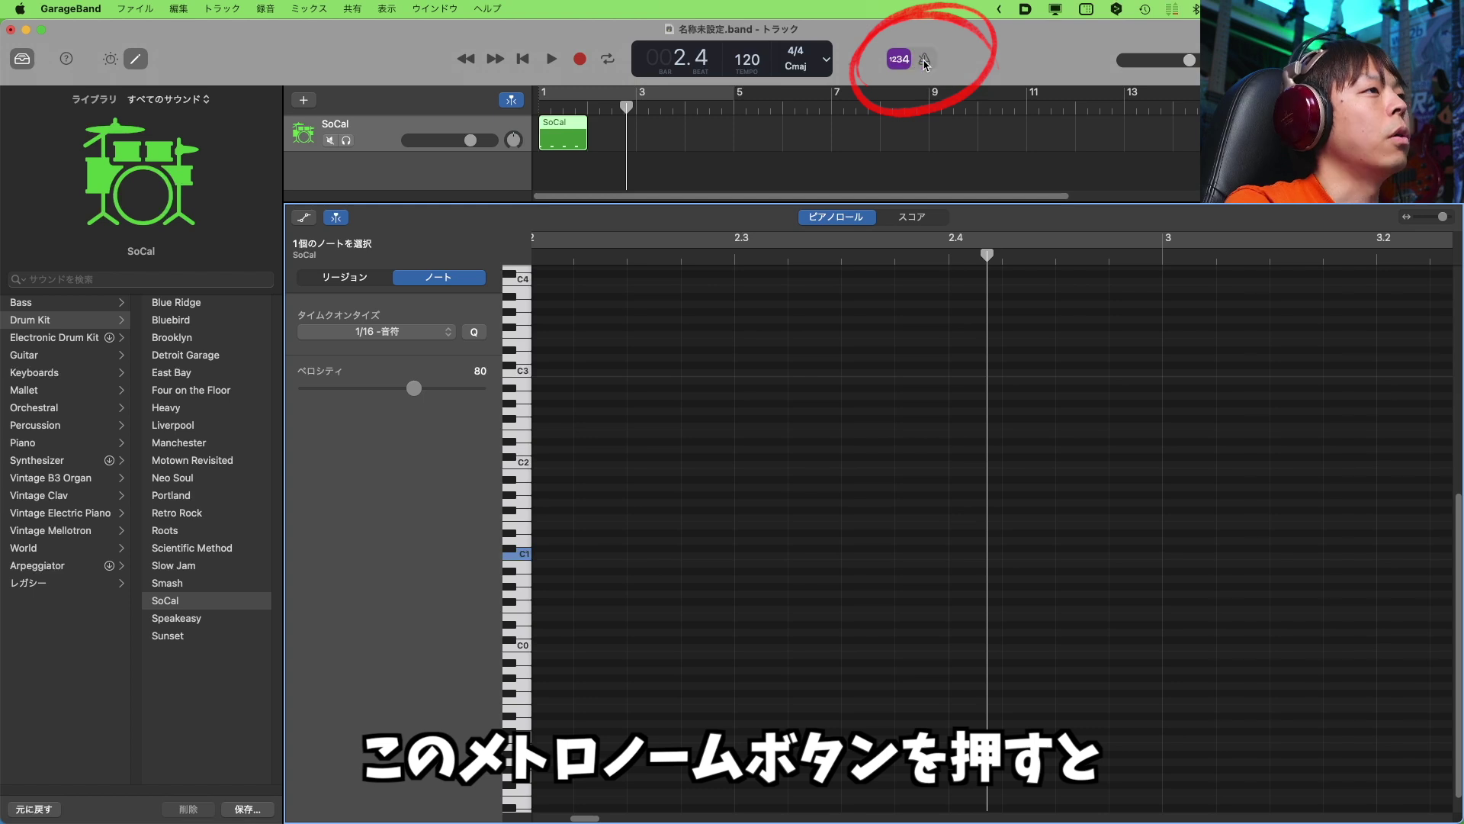
{"action": "left_click", "coordinate": [525, 59]}
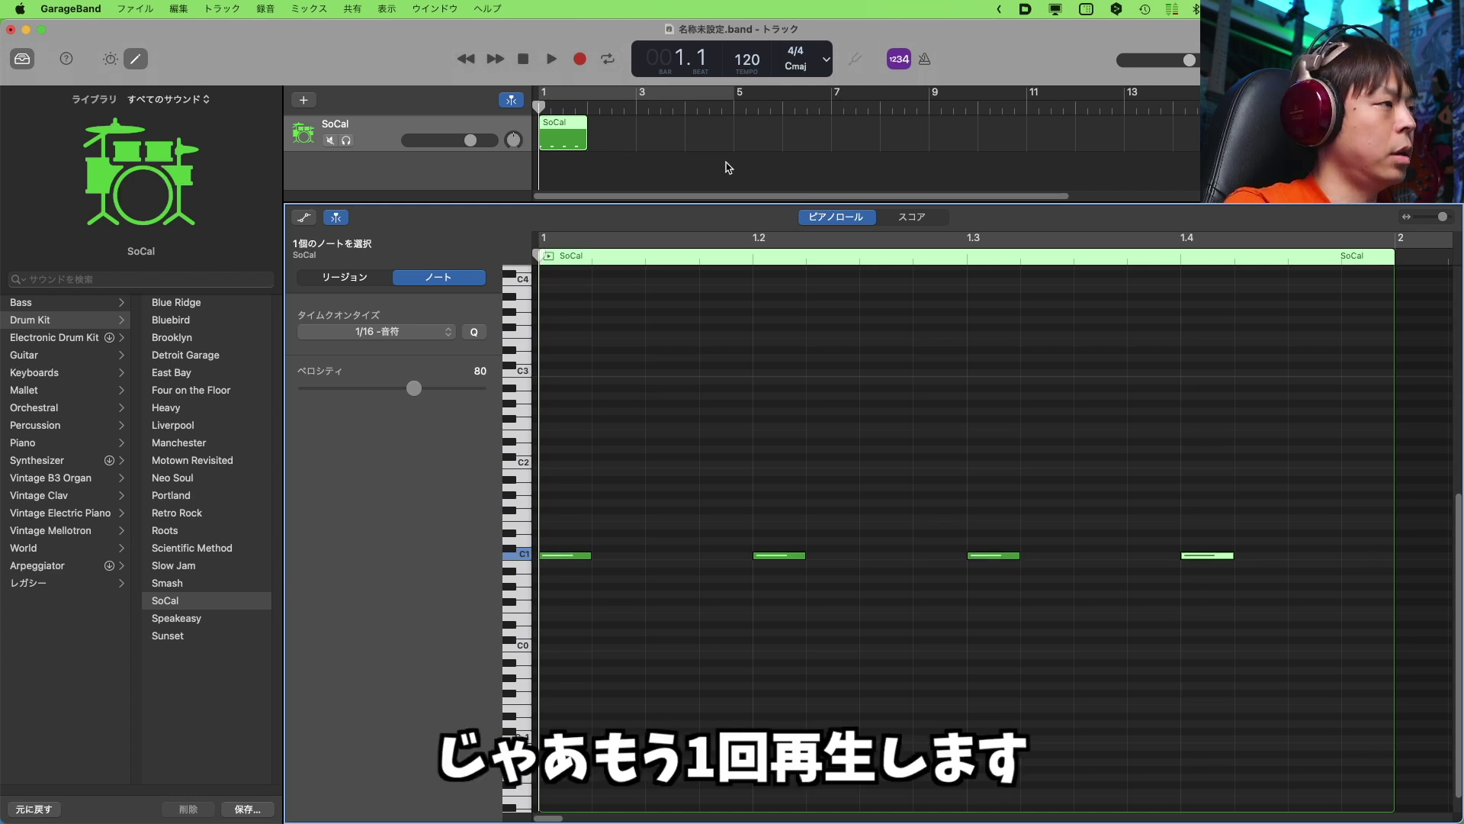
{"action": "key", "text": "space"}
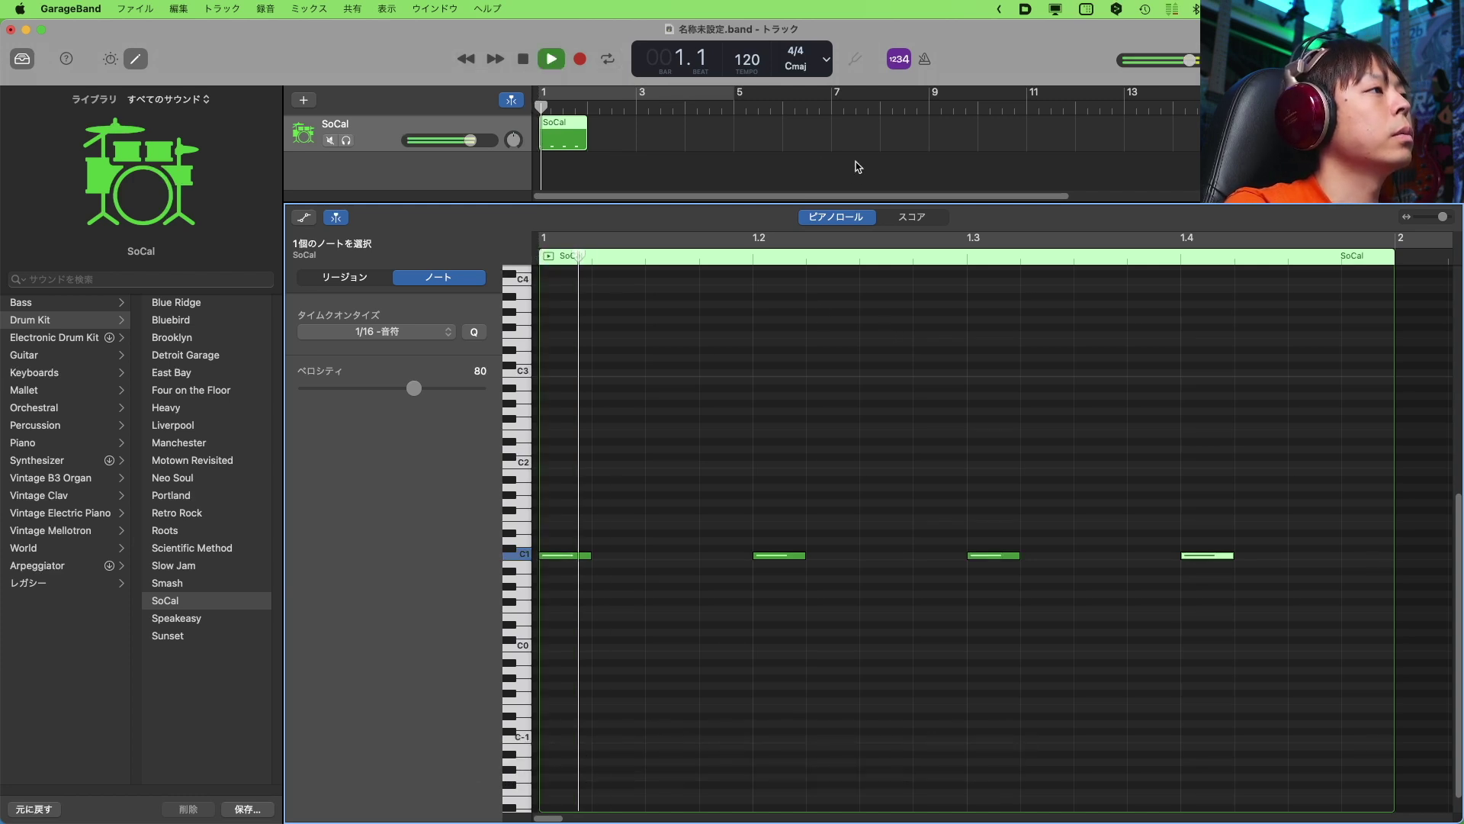
{"action": "key", "text": "space"}
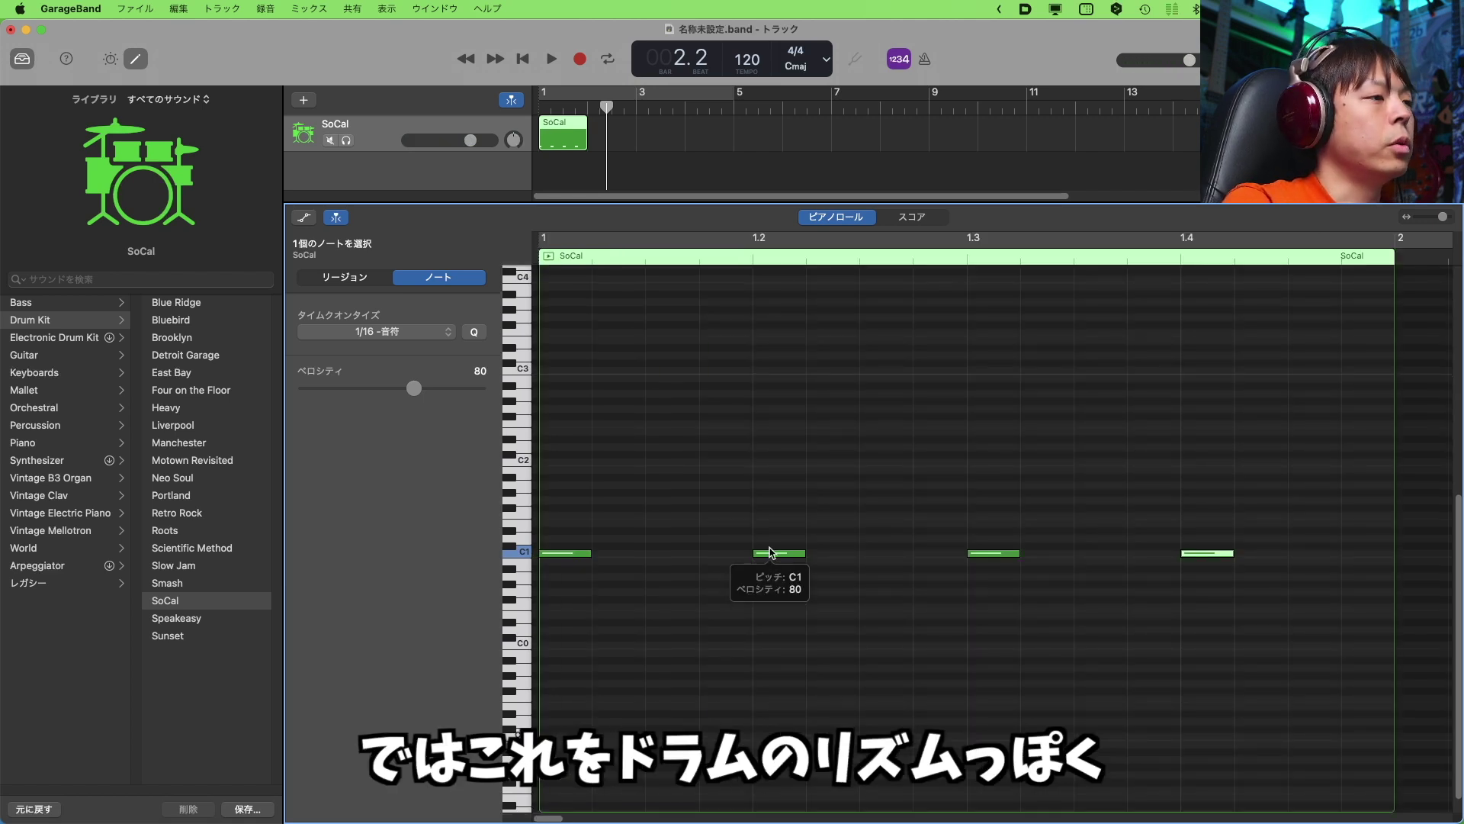
Move the C1 notes at 1.2 and 1.4 up to E1 so the snare plays on beats 2 and 4
{"action": "left_click_drag", "start_coordinate": [740, 534], "coordinate": [859, 565]}
{"action": "left_click", "coordinate": [857, 563]}
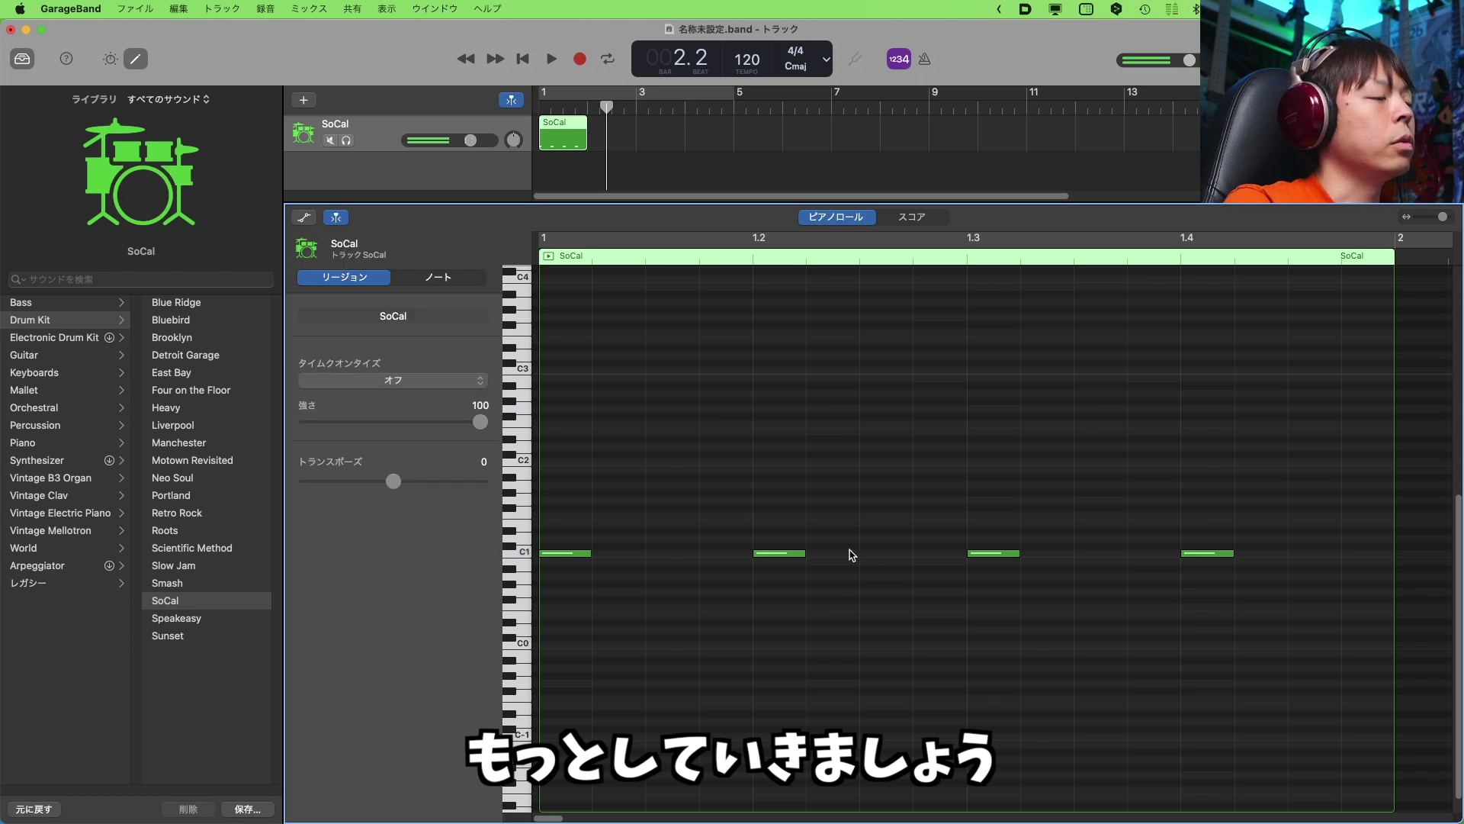
{"action": "mouse_move", "coordinate": [207, 194]}
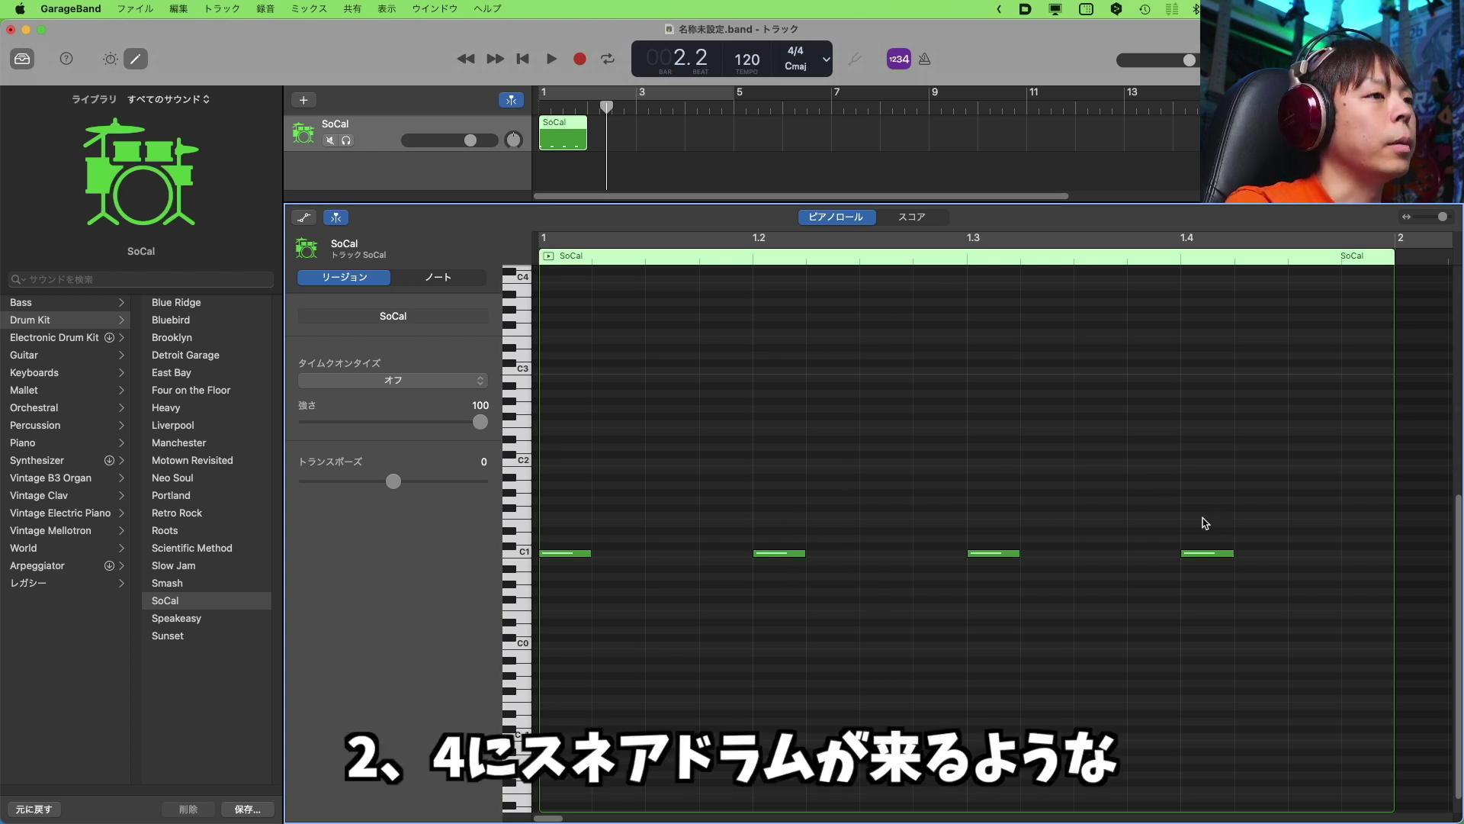
{"action": "left_click", "coordinate": [771, 554]}
{"action": "left_click_drag", "start_coordinate": [769, 552], "coordinate": [770, 527]}
{"action": "left_click_drag", "start_coordinate": [1195, 556], "coordinate": [1194, 523]}
Play the kick and snare pattern from the beginning to check it, and stop playback
{"action": "left_click", "coordinate": [520, 60]}
{"action": "key", "text": "space"}
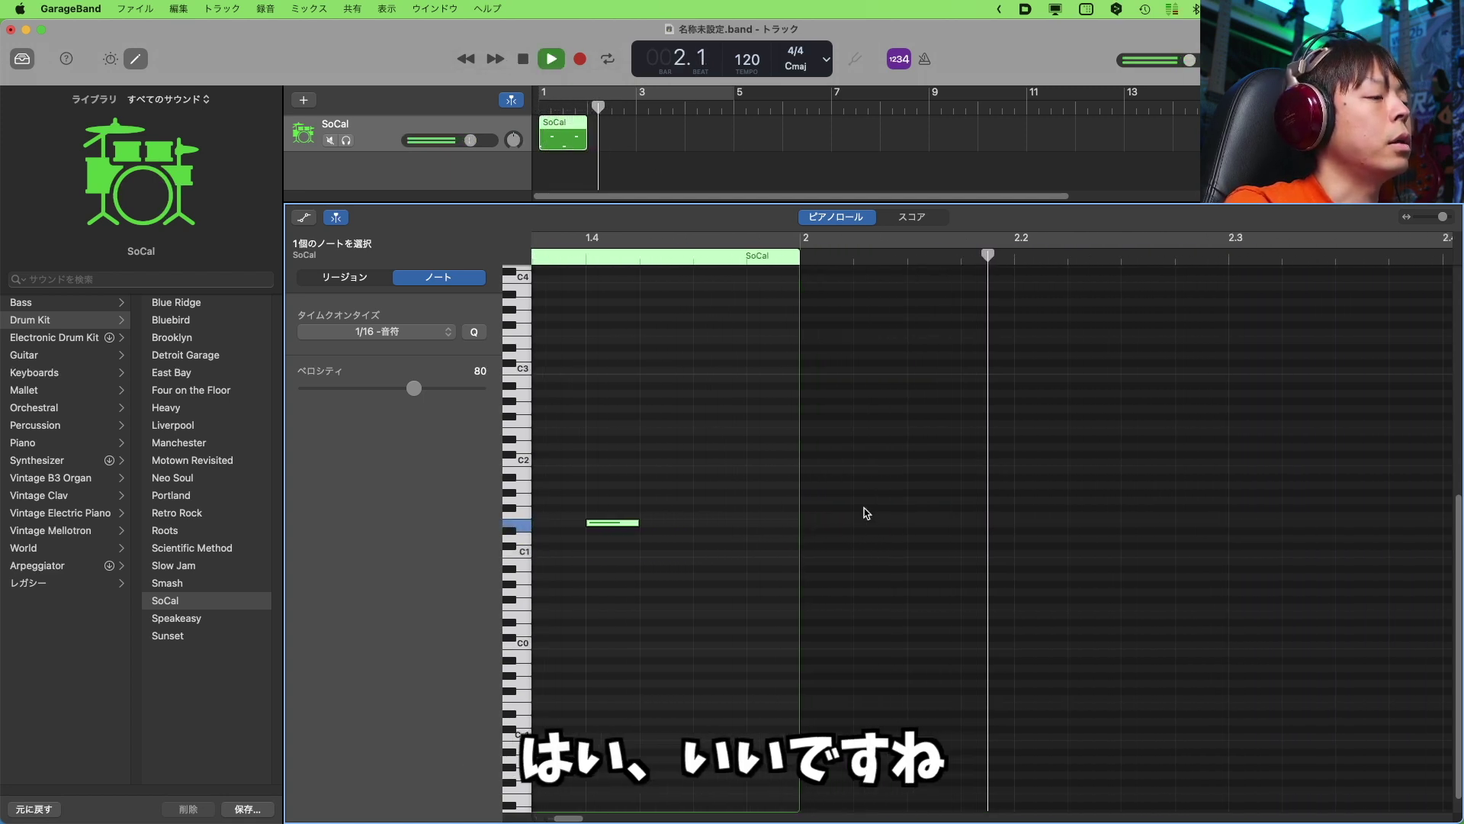
{"action": "scroll", "coordinate": [839, 497], "scroll_direction": "left", "scroll_amount": 10}
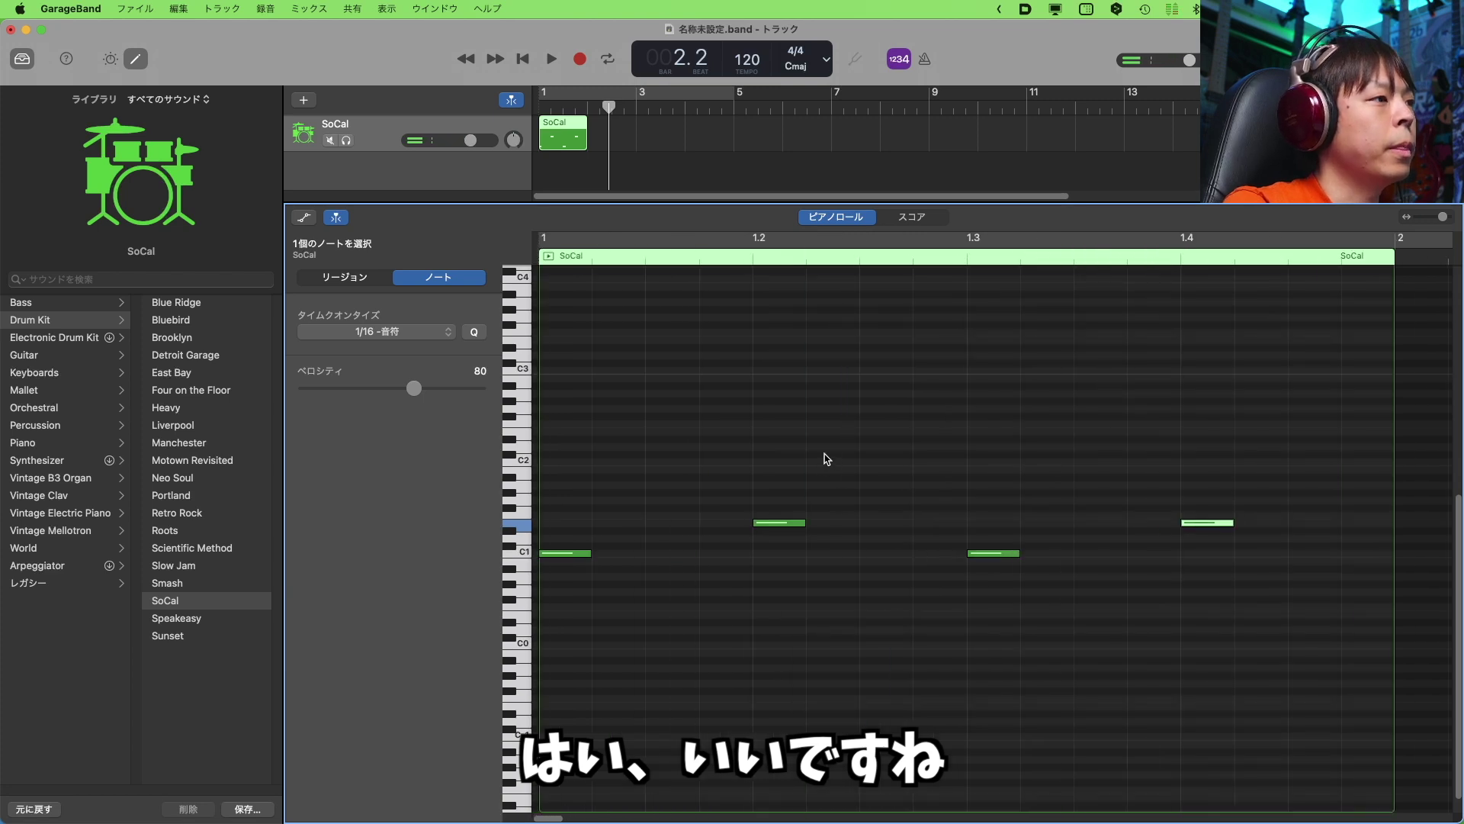
{"action": "left_click", "coordinate": [825, 459]}
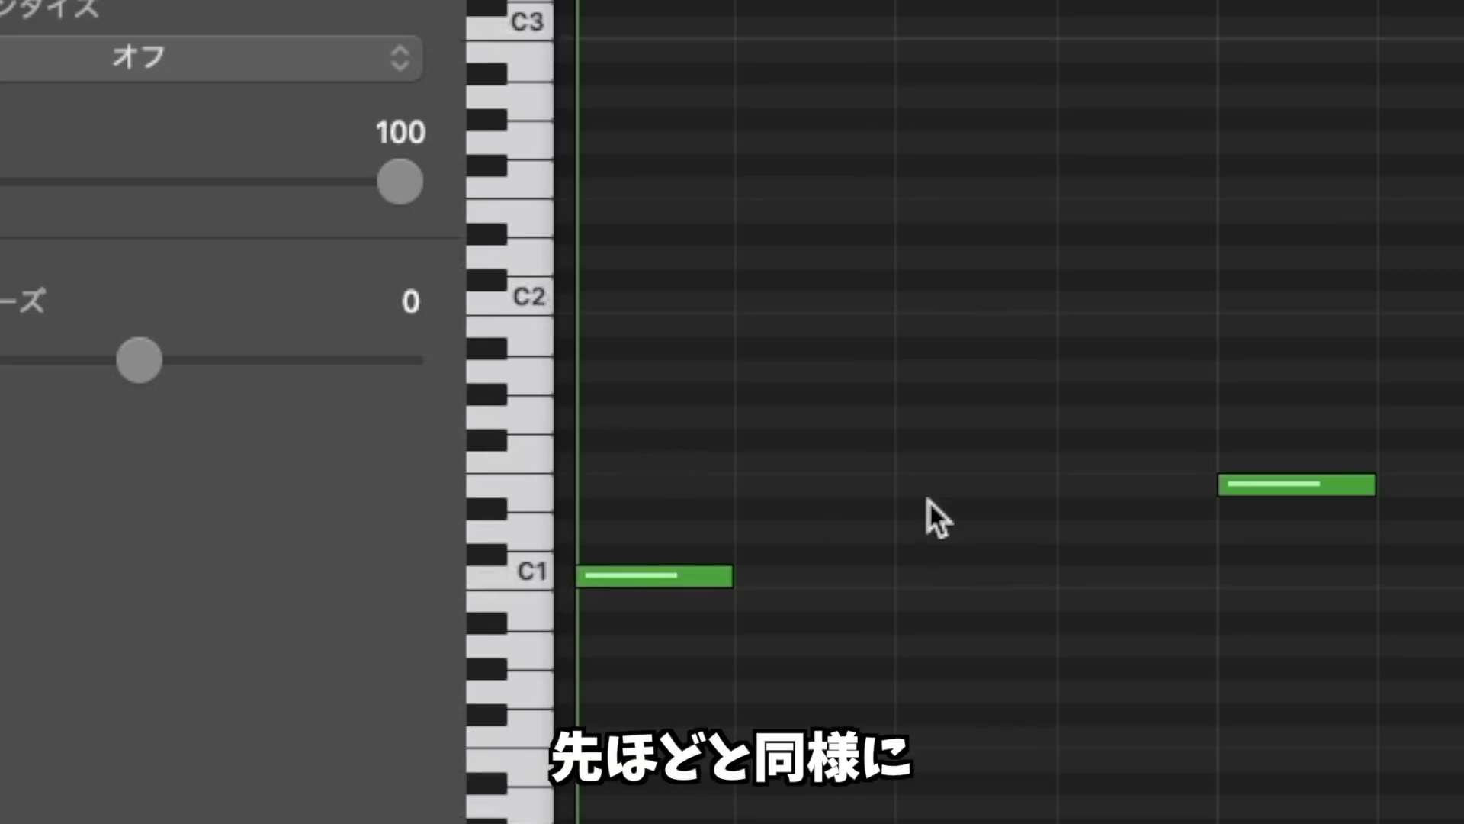
Place eight evenly spaced closed hi-hat notes on F#1, one every eighth note across the first bar
{"action": "left_click", "coordinate": [616, 437], "text": "super"}
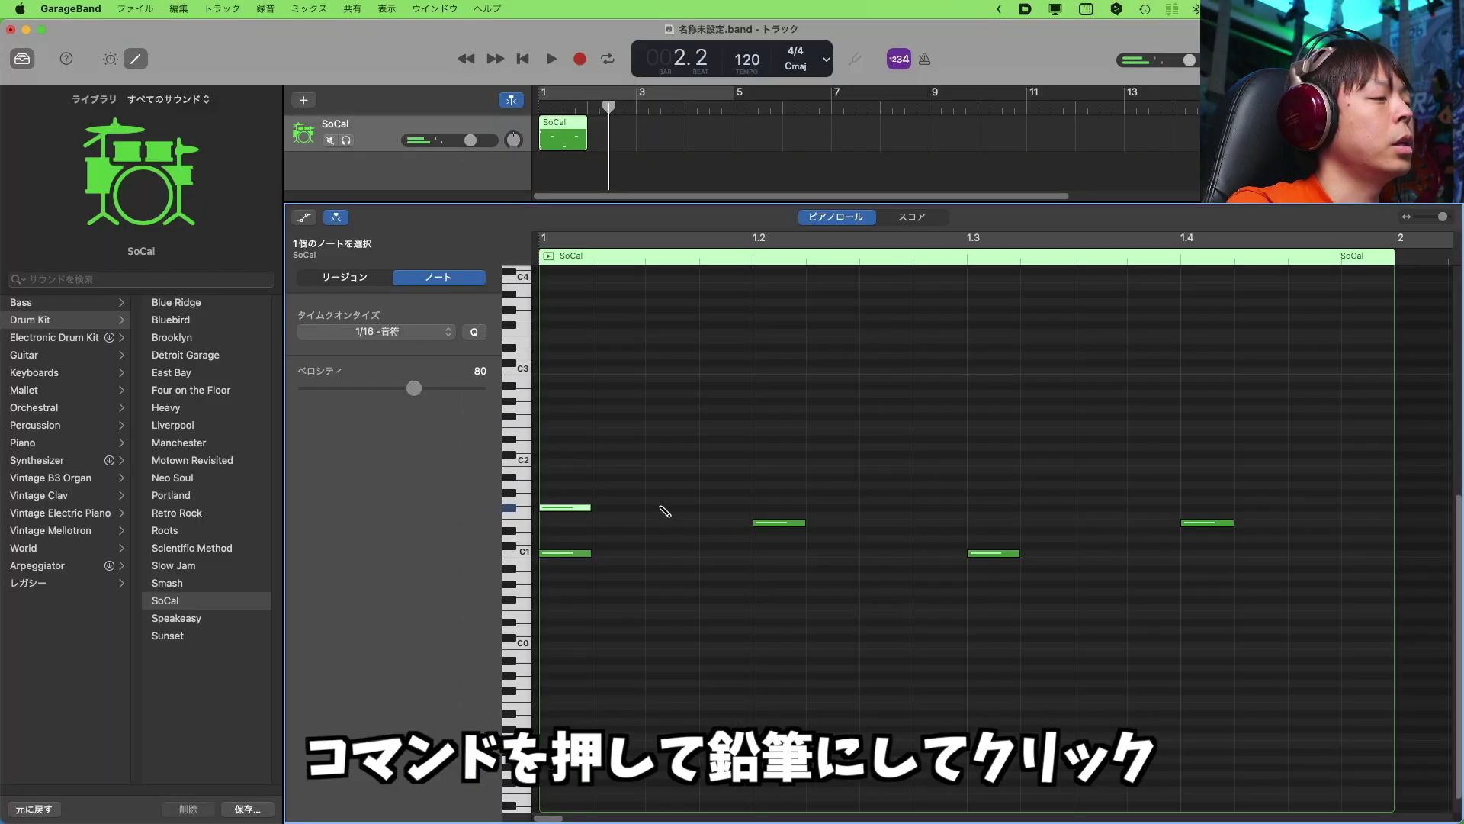
{"action": "left_click", "coordinate": [660, 509], "text": "super"}
{"action": "left_click", "coordinate": [773, 509], "text": "super"}
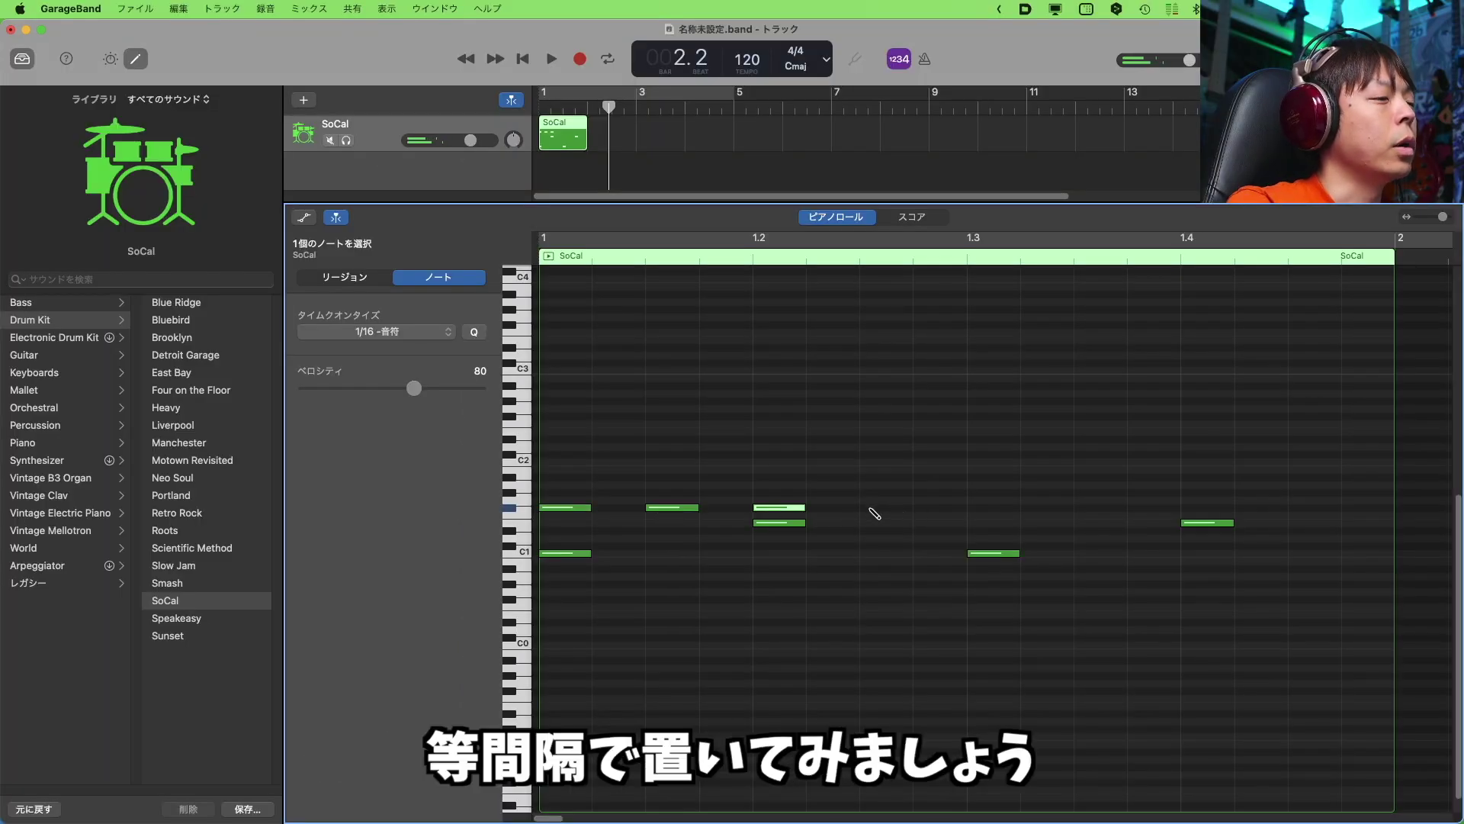
{"action": "left_click", "coordinate": [879, 509], "text": "super"}
{"action": "left_click", "coordinate": [981, 508], "text": "super"}
{"action": "left_click", "coordinate": [1082, 509], "text": "super"}
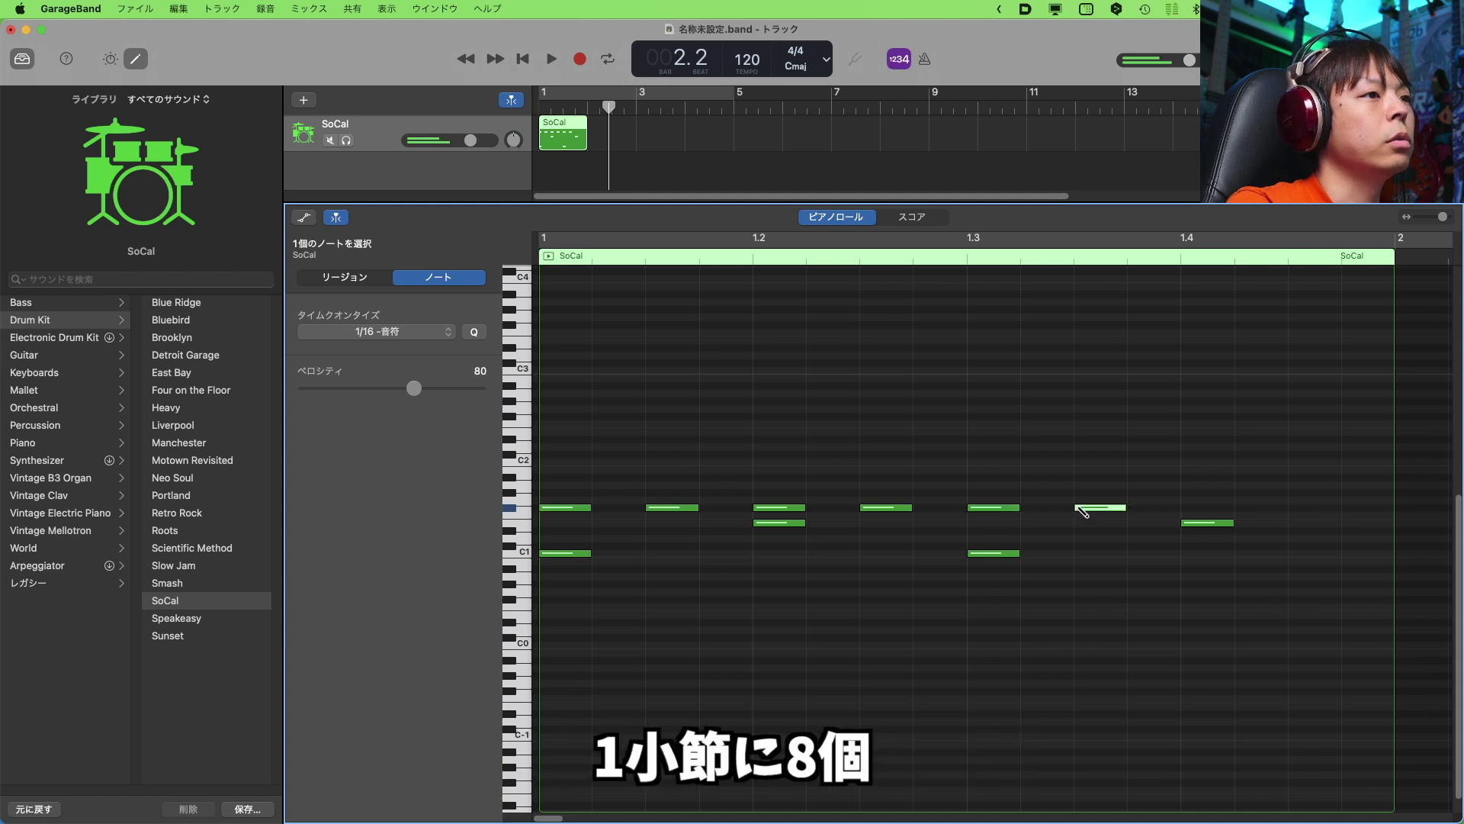
{"action": "left_click", "coordinate": [1194, 509], "text": "super"}
{"action": "left_click", "coordinate": [1304, 509], "text": "super"}
{"action": "left_click", "coordinate": [921, 643]}
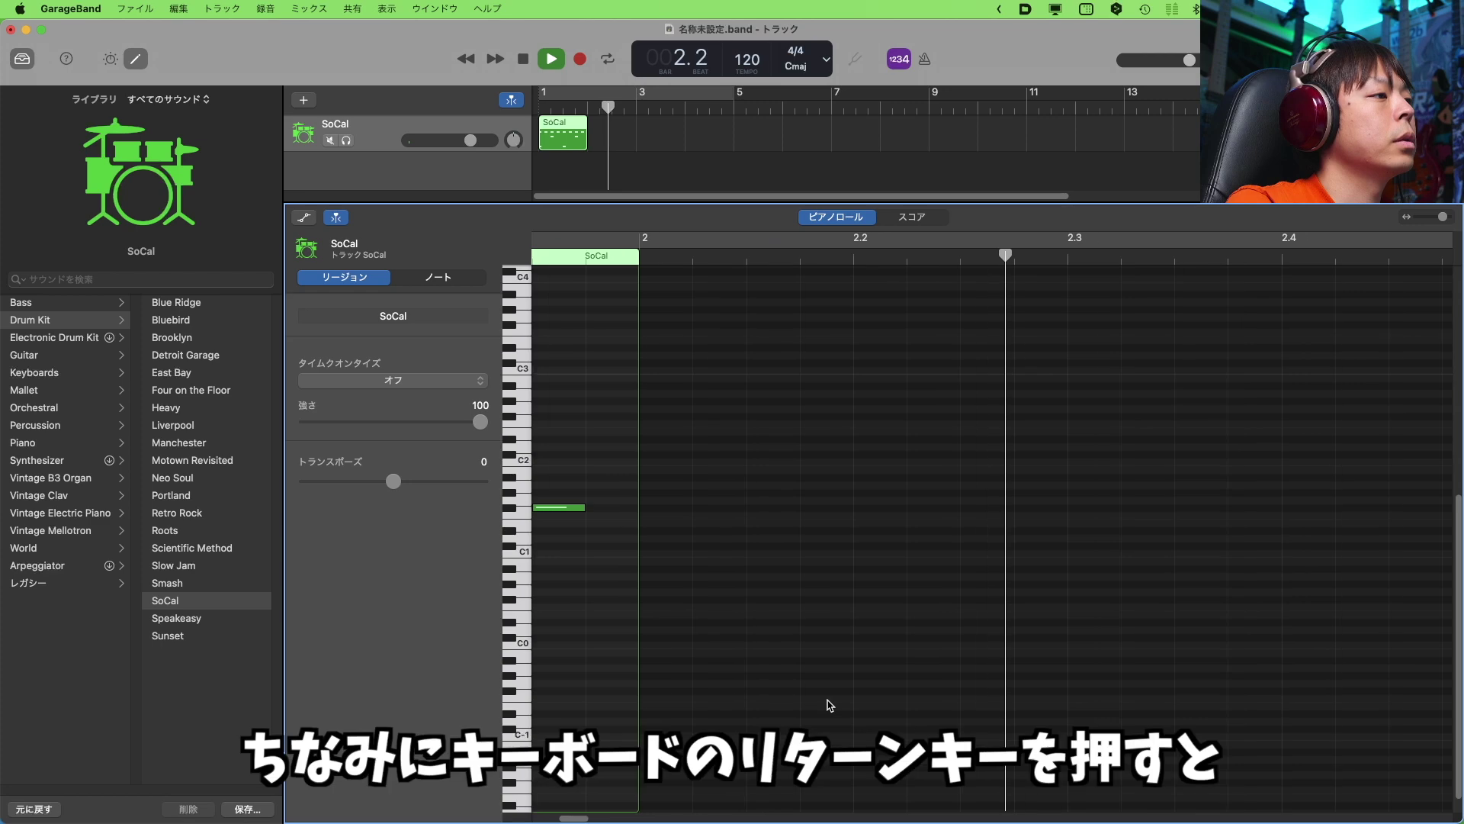
Return to the beginning, play the kick, snare and hi-hat pattern to check it, and stop playback
{"action": "key", "text": "Return"}
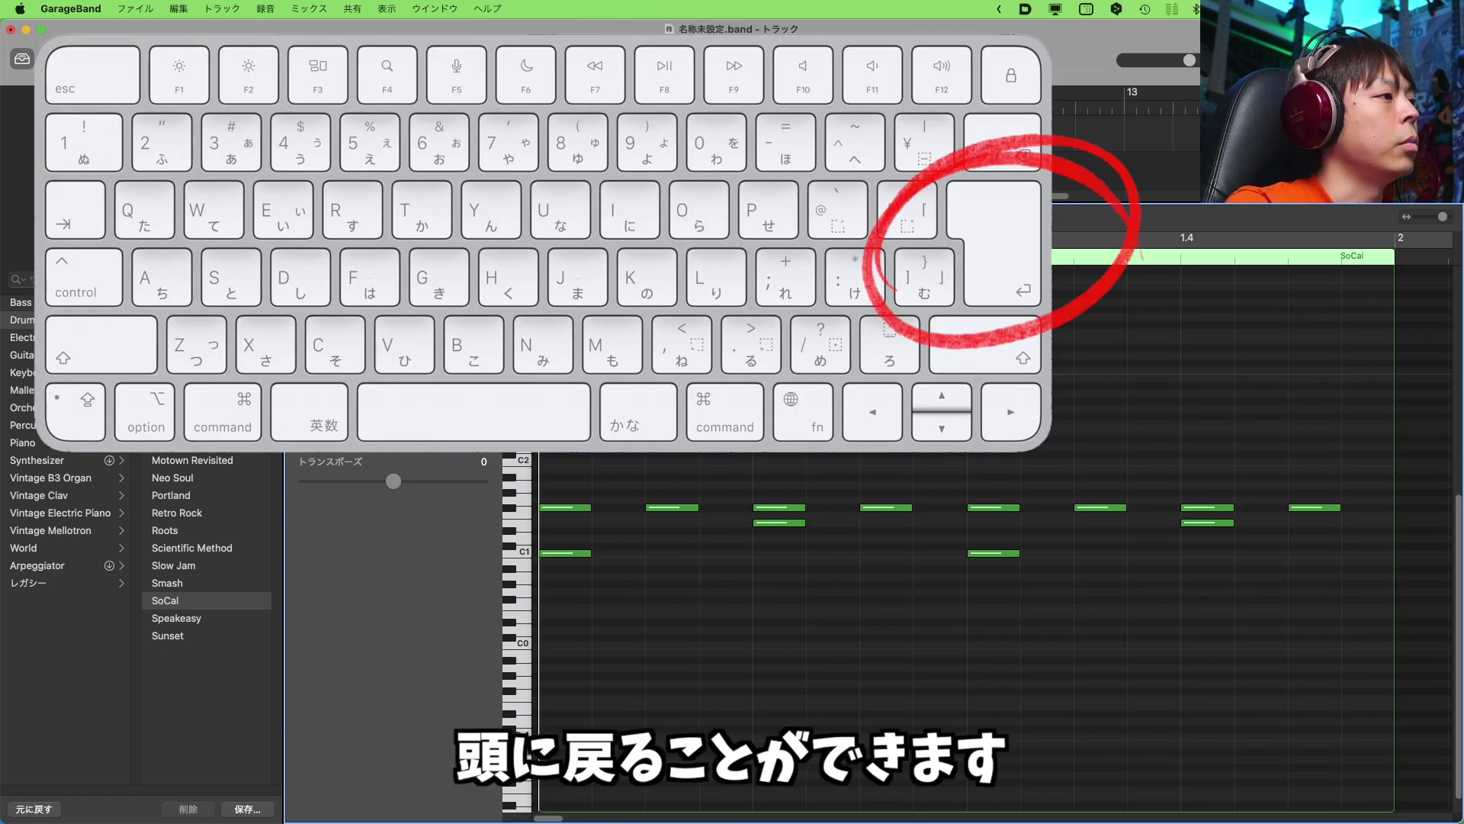
{"action": "key", "text": "space"}
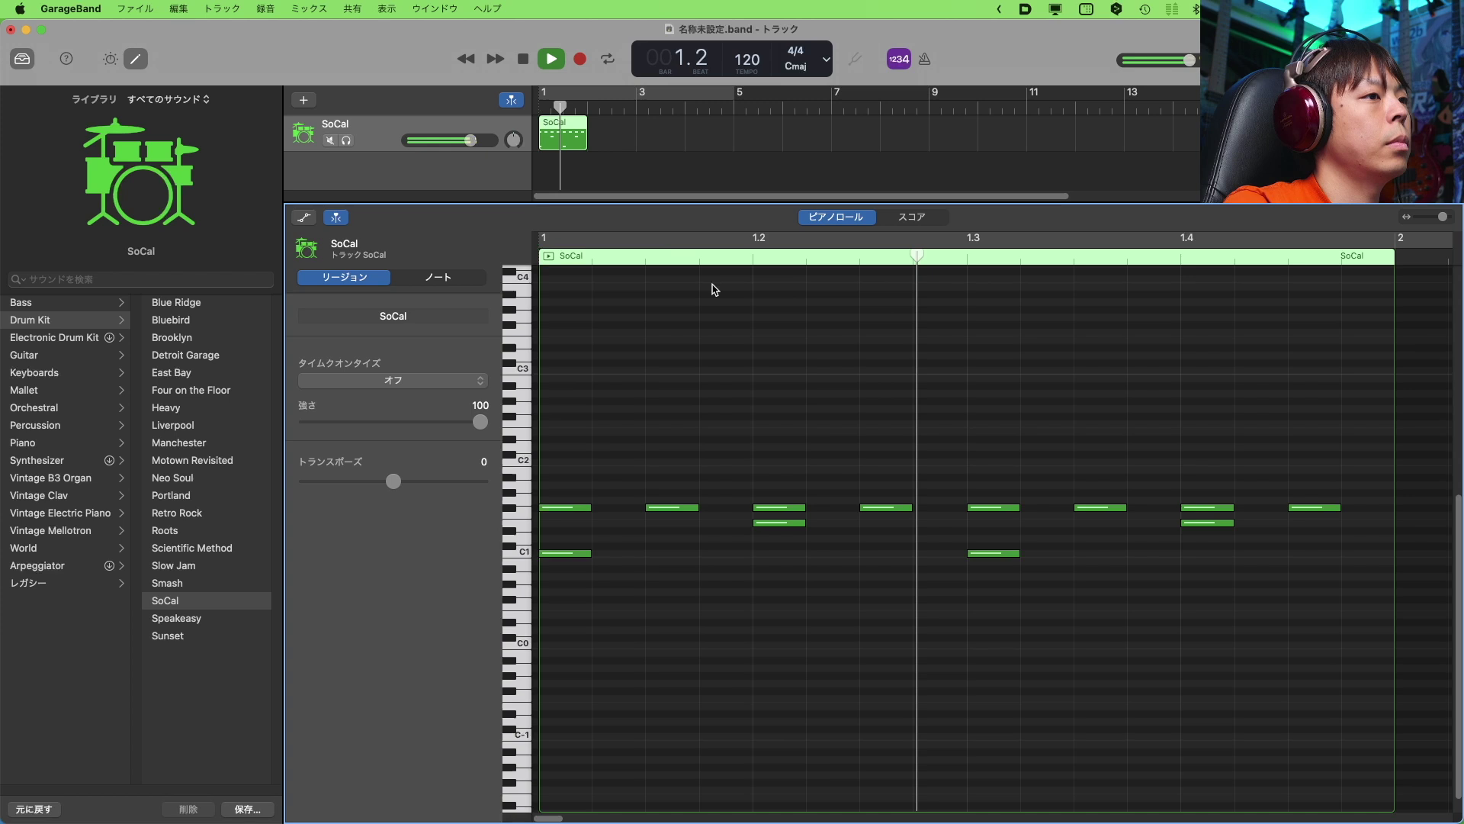
{"action": "key", "text": "space"}
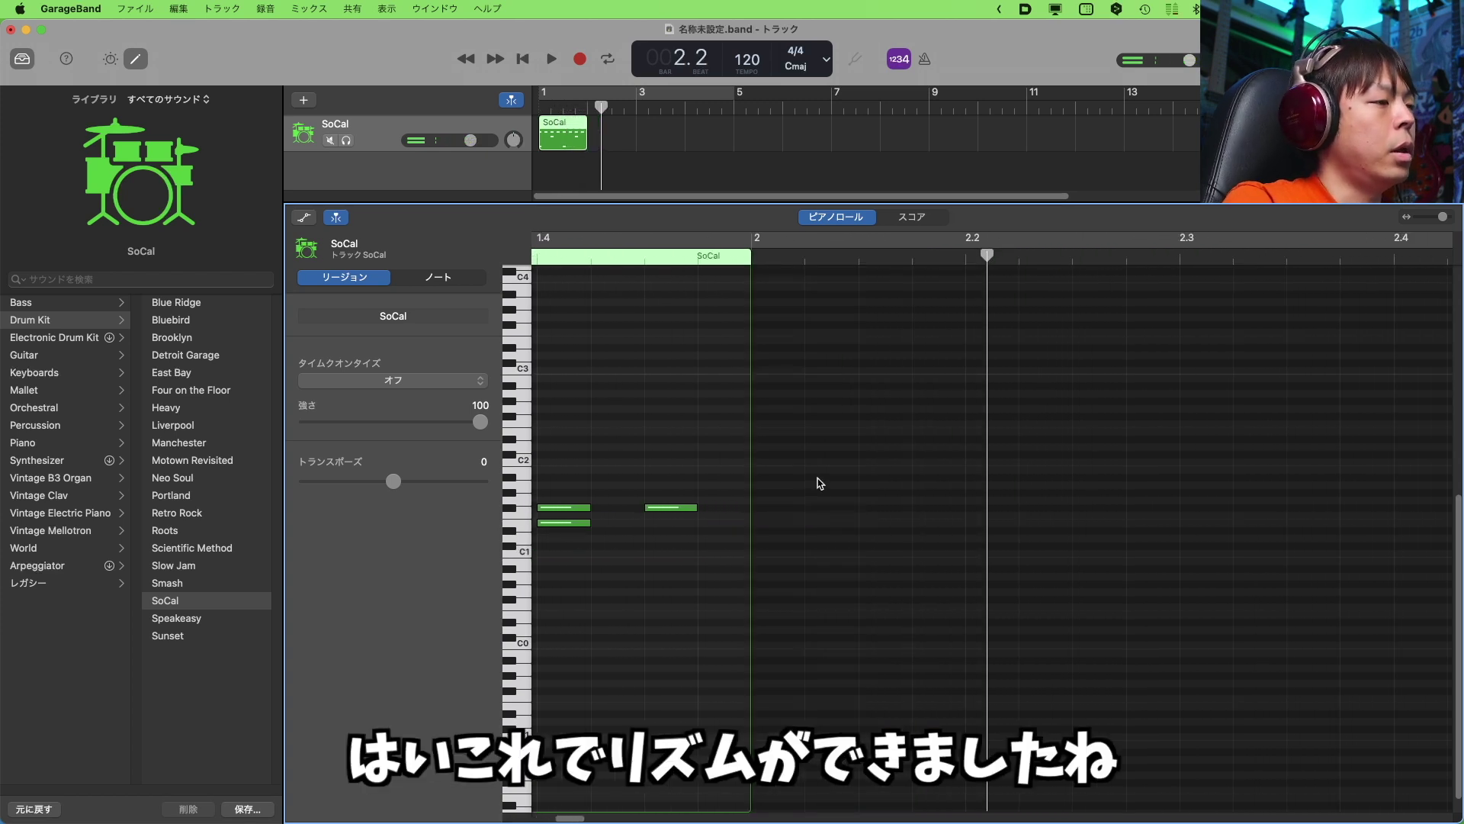
Select all the drum notes in bar 1 and copy them to start at bar 2, making a two-bar pattern
{"action": "scroll", "coordinate": [852, 466], "scroll_direction": "left", "scroll_amount": 5}
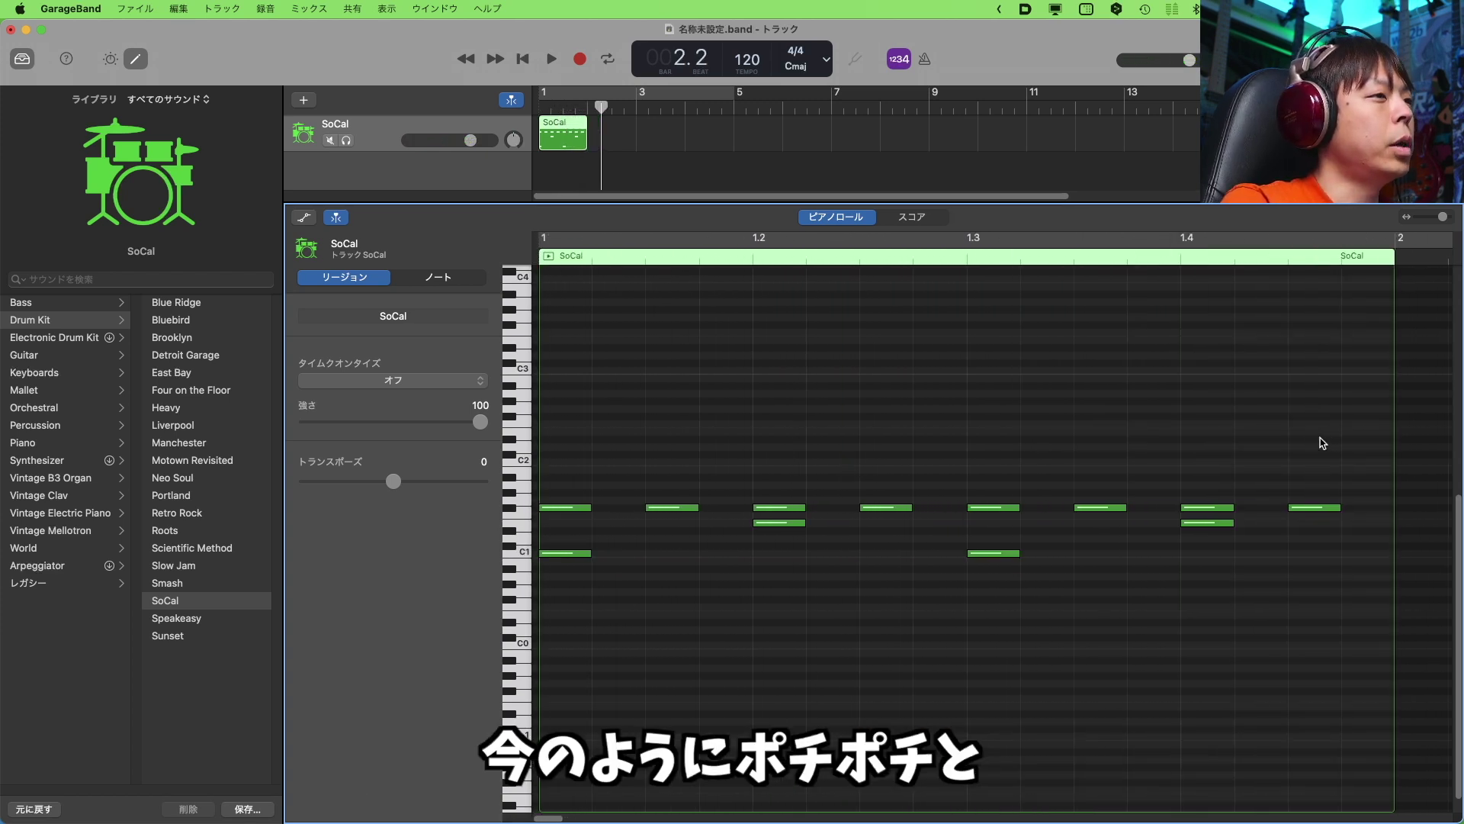
{"action": "left_click_drag", "start_coordinate": [1328, 439], "coordinate": [671, 457]}
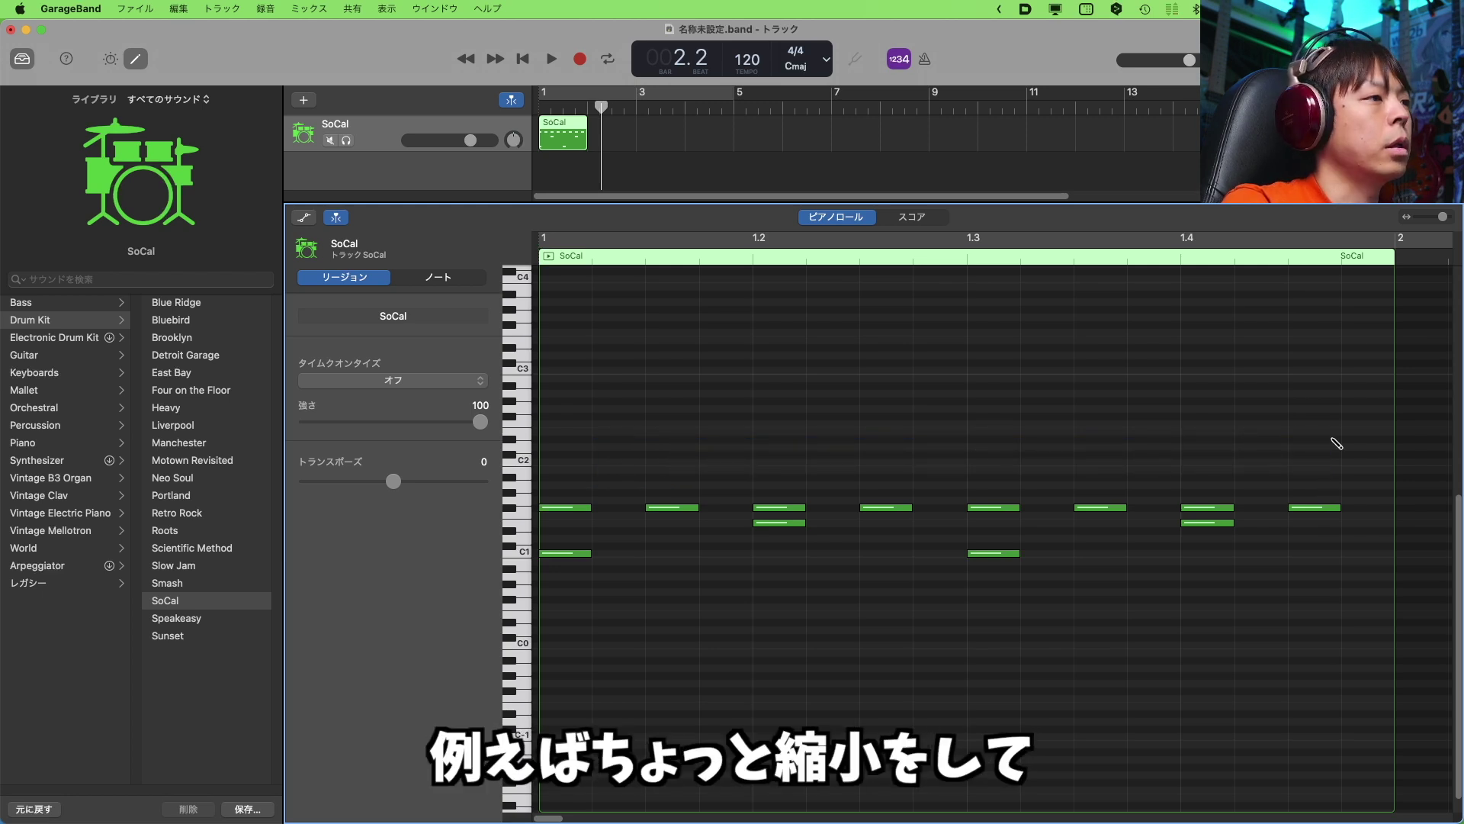
{"action": "scroll", "coordinate": [1335, 443], "scroll_direction": "down", "scroll_amount": 5}
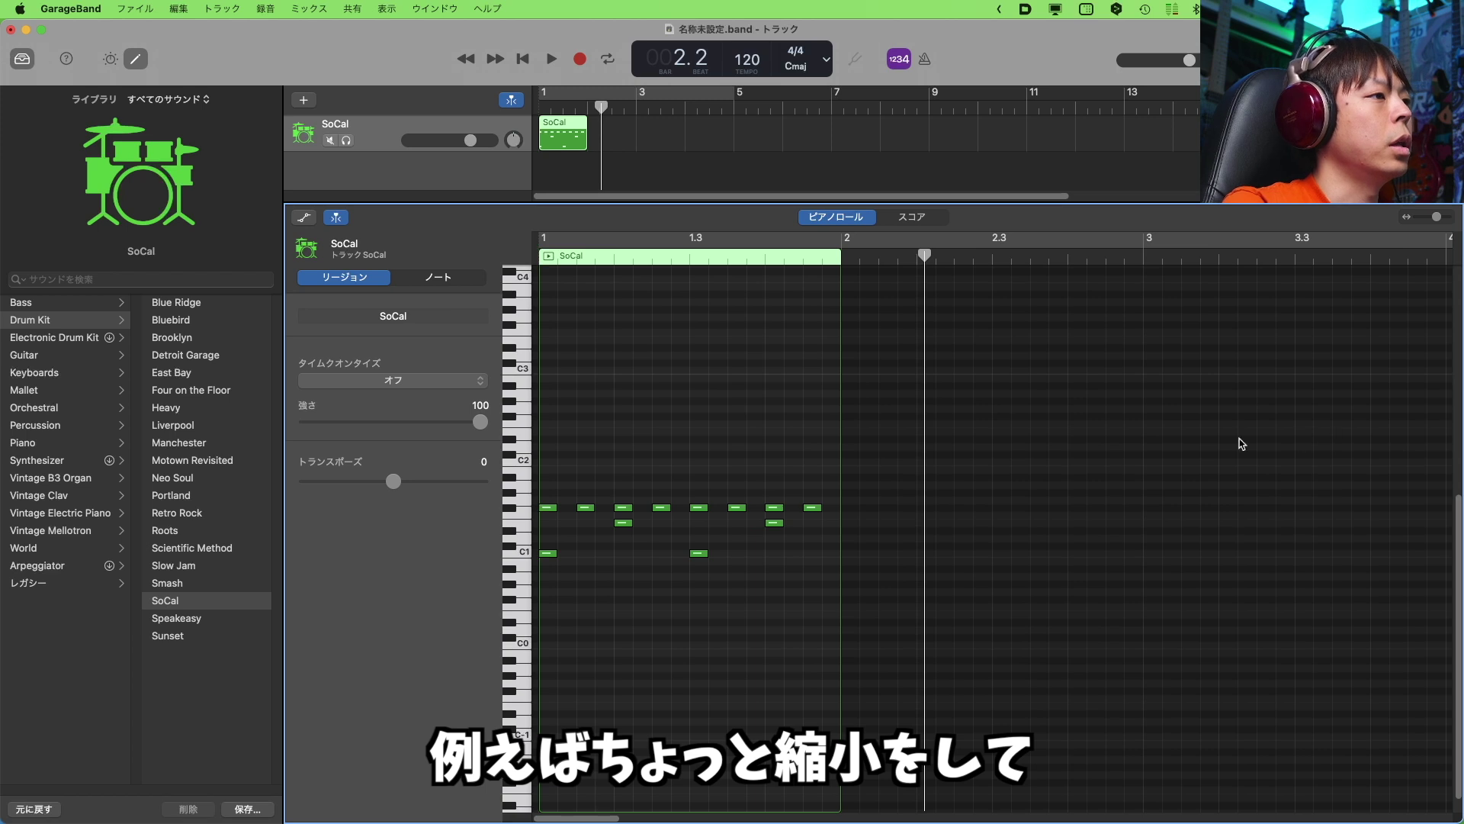
{"action": "left_click_drag", "start_coordinate": [915, 430], "coordinate": [516, 584]}
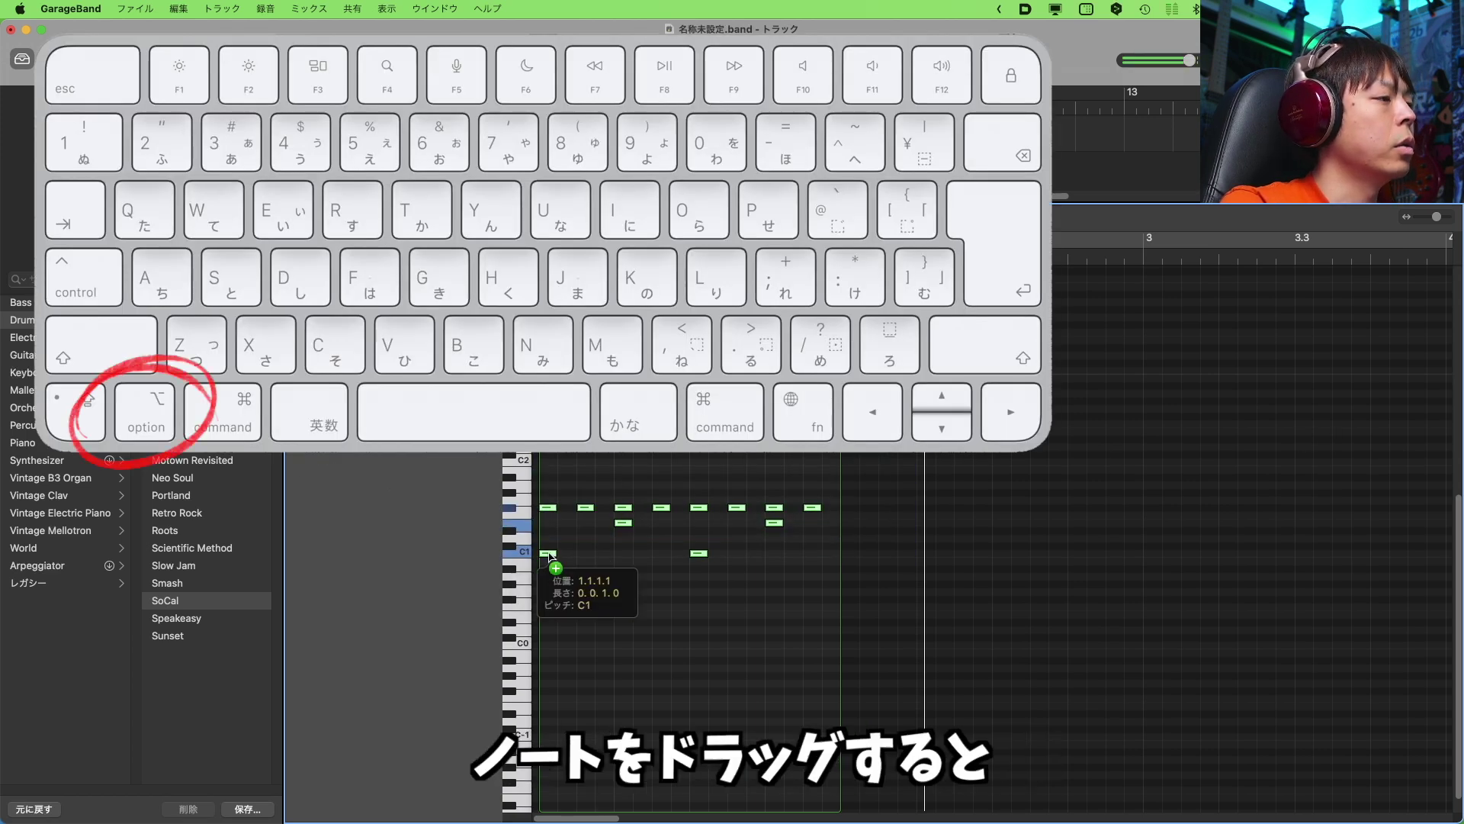
{"action": "left_click_drag", "start_coordinate": [549, 556], "coordinate": [852, 558]}
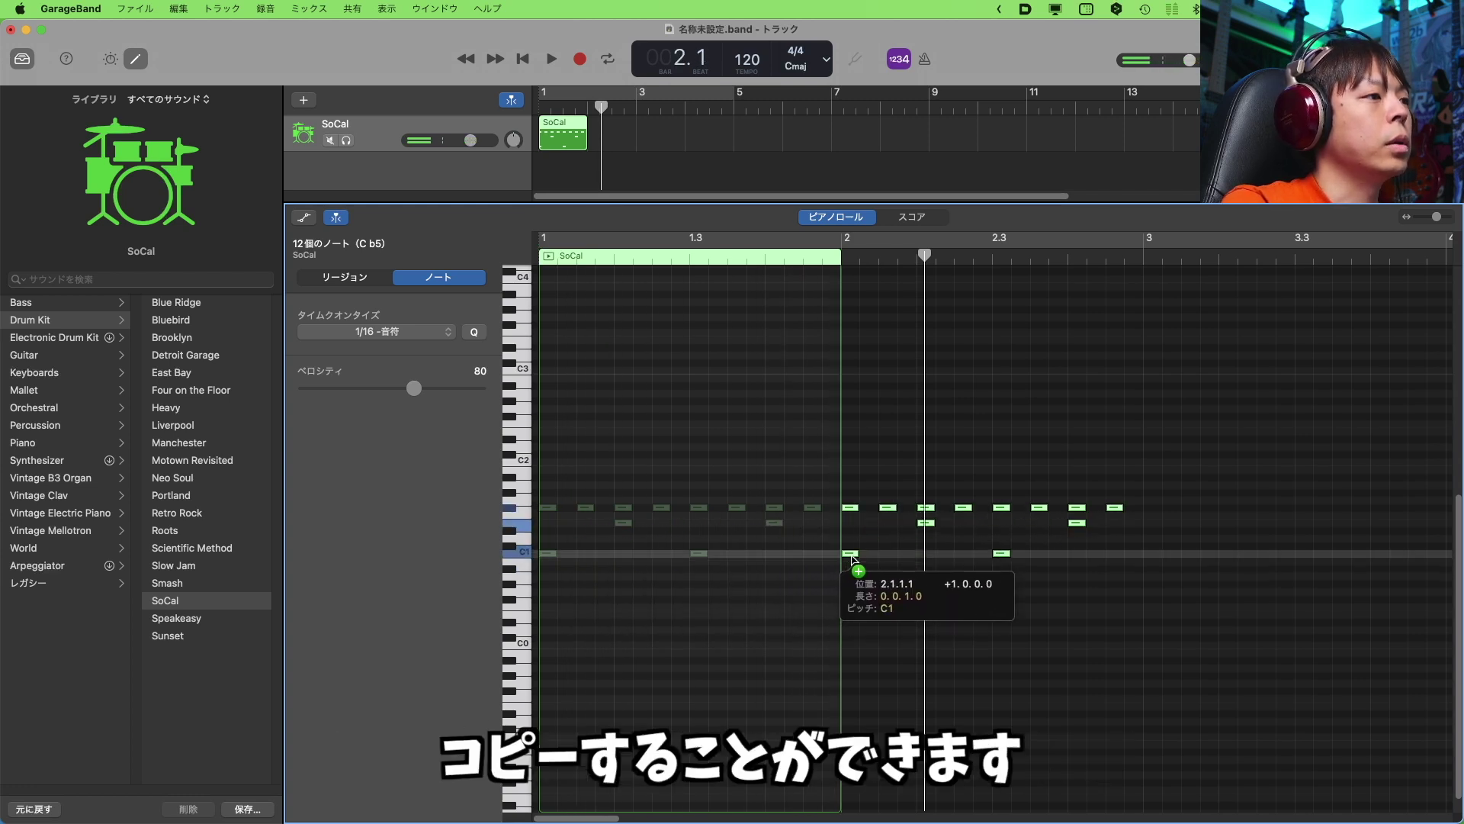
{"action": "left_click_drag", "start_coordinate": [852, 558], "coordinate": [852, 558]}
{"action": "left_click", "coordinate": [902, 651]}
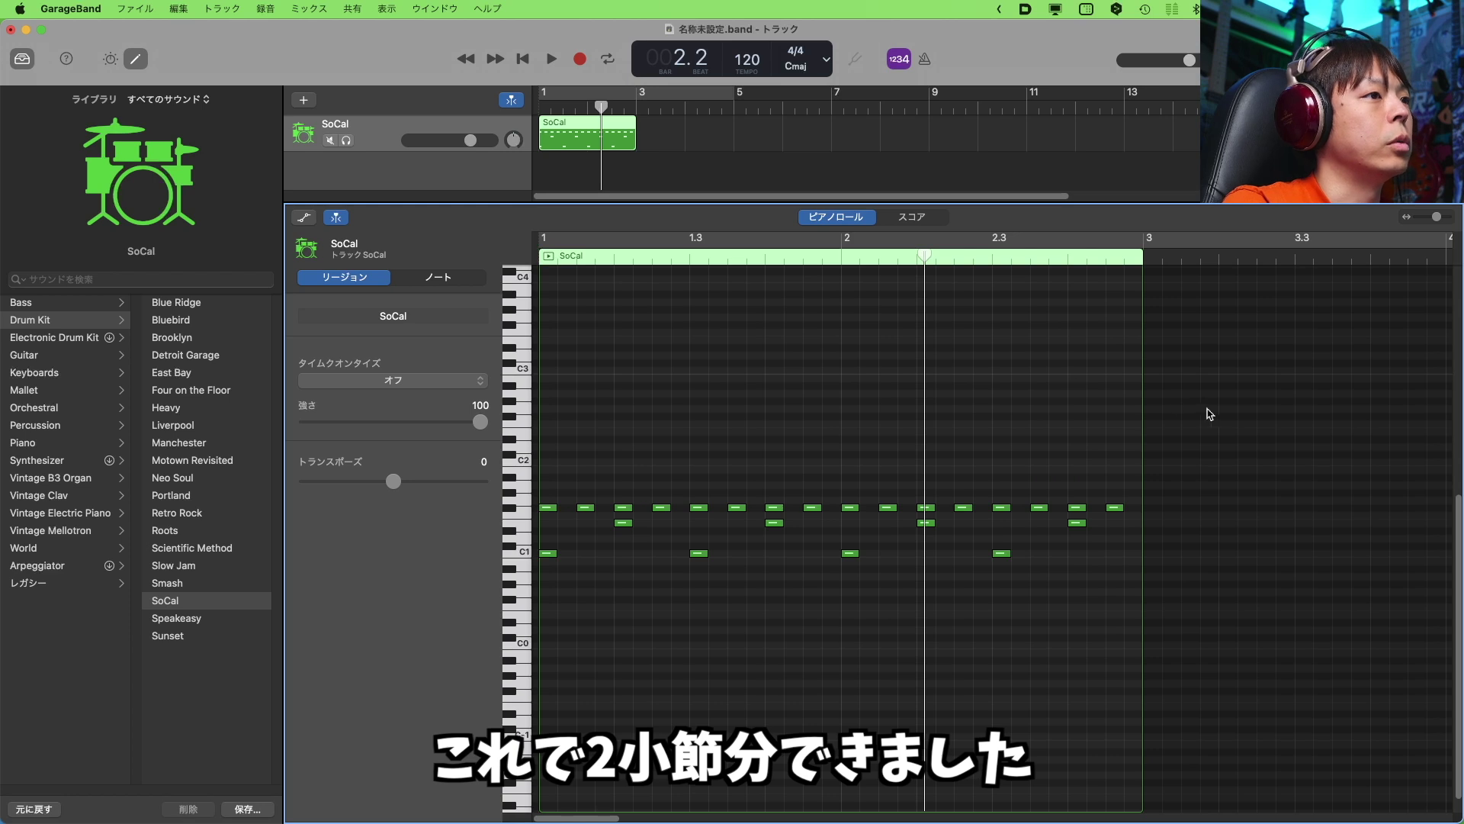
Play the two-bar drum pattern from the beginning to check it, and stop playback
{"action": "key", "text": "space"}
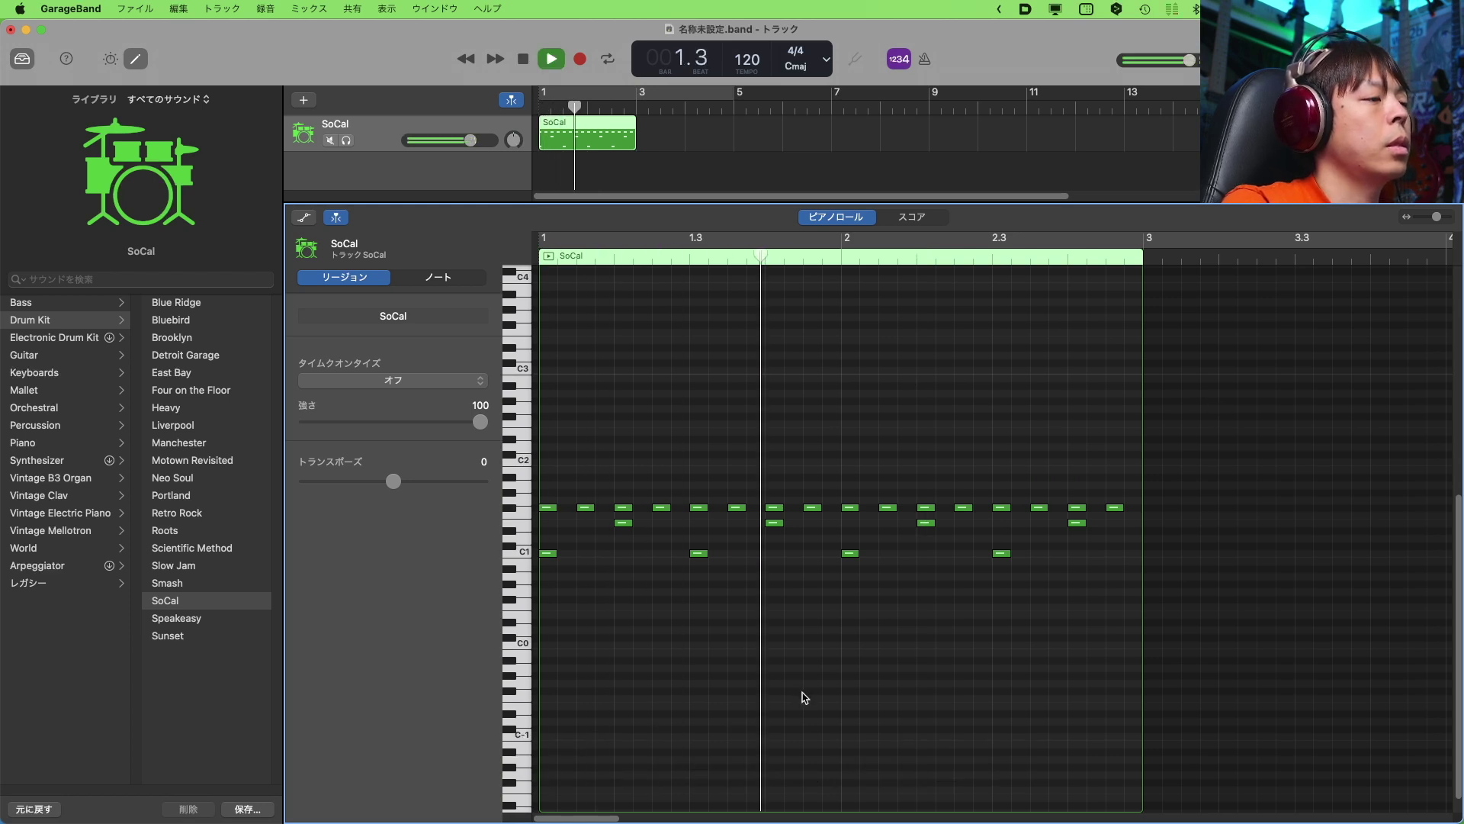
{"action": "scroll", "coordinate": [805, 695], "scroll_direction": "right", "scroll_amount": 2}
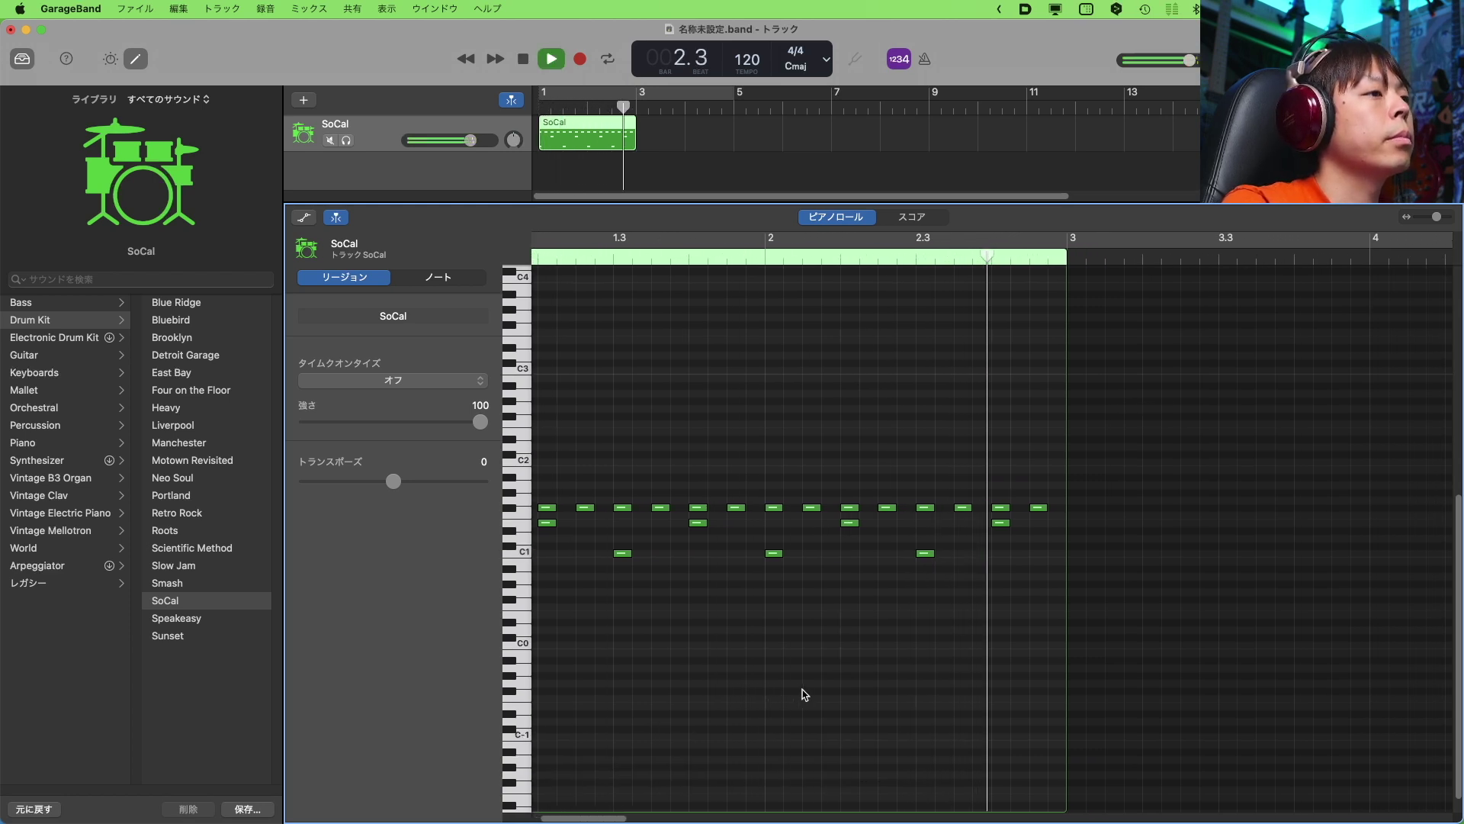
{"action": "key", "text": "space"}
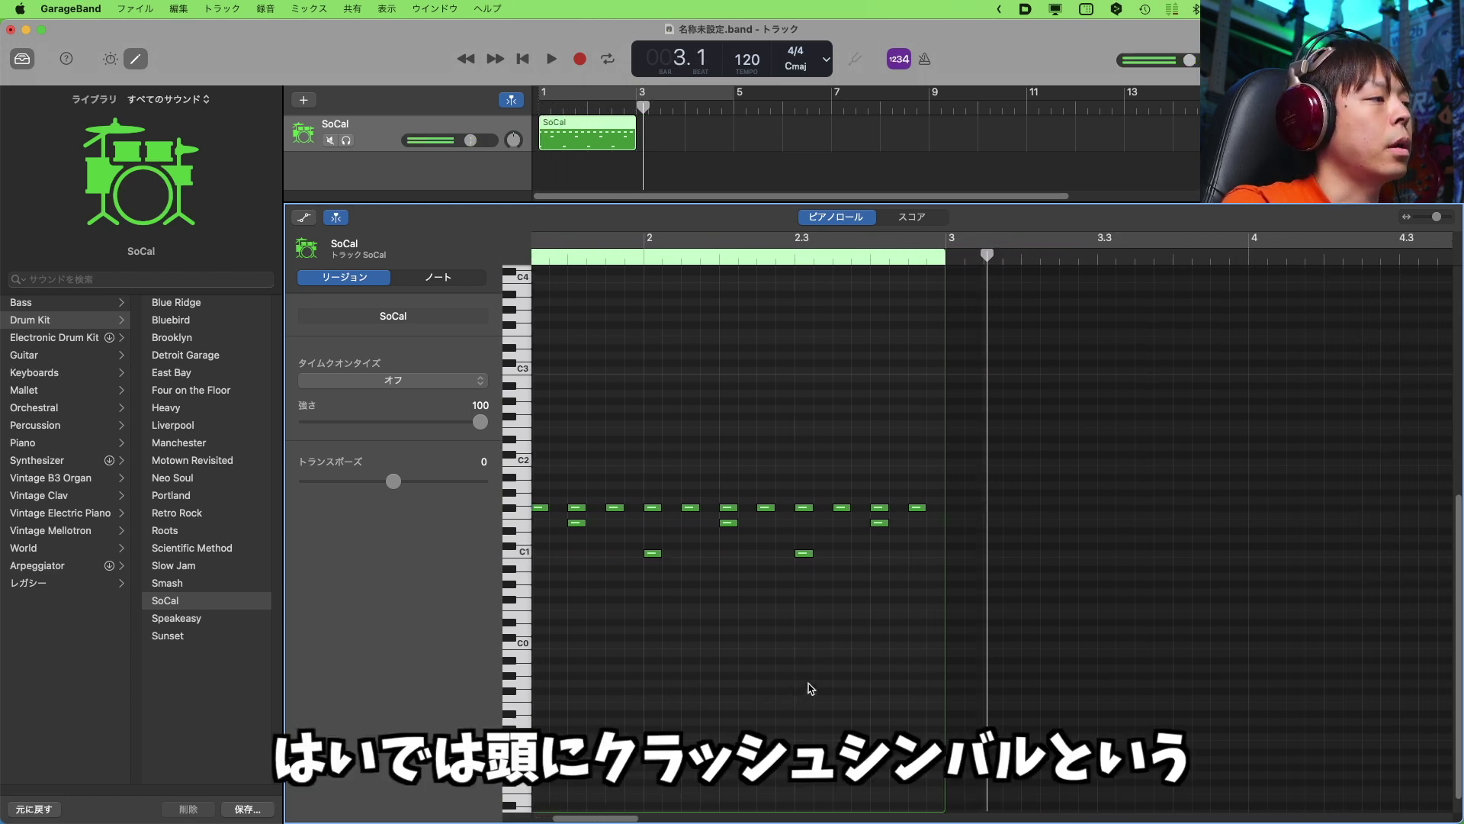
Move the first hi-hat note in bar 1 up to C#2 as a crash cymbal, and play the beat from the beginning
{"action": "scroll", "coordinate": [754, 466], "scroll_direction": "left", "scroll_amount": 5}
{"action": "scroll", "coordinate": [754, 466], "scroll_direction": "up", "scroll_amount": 2}
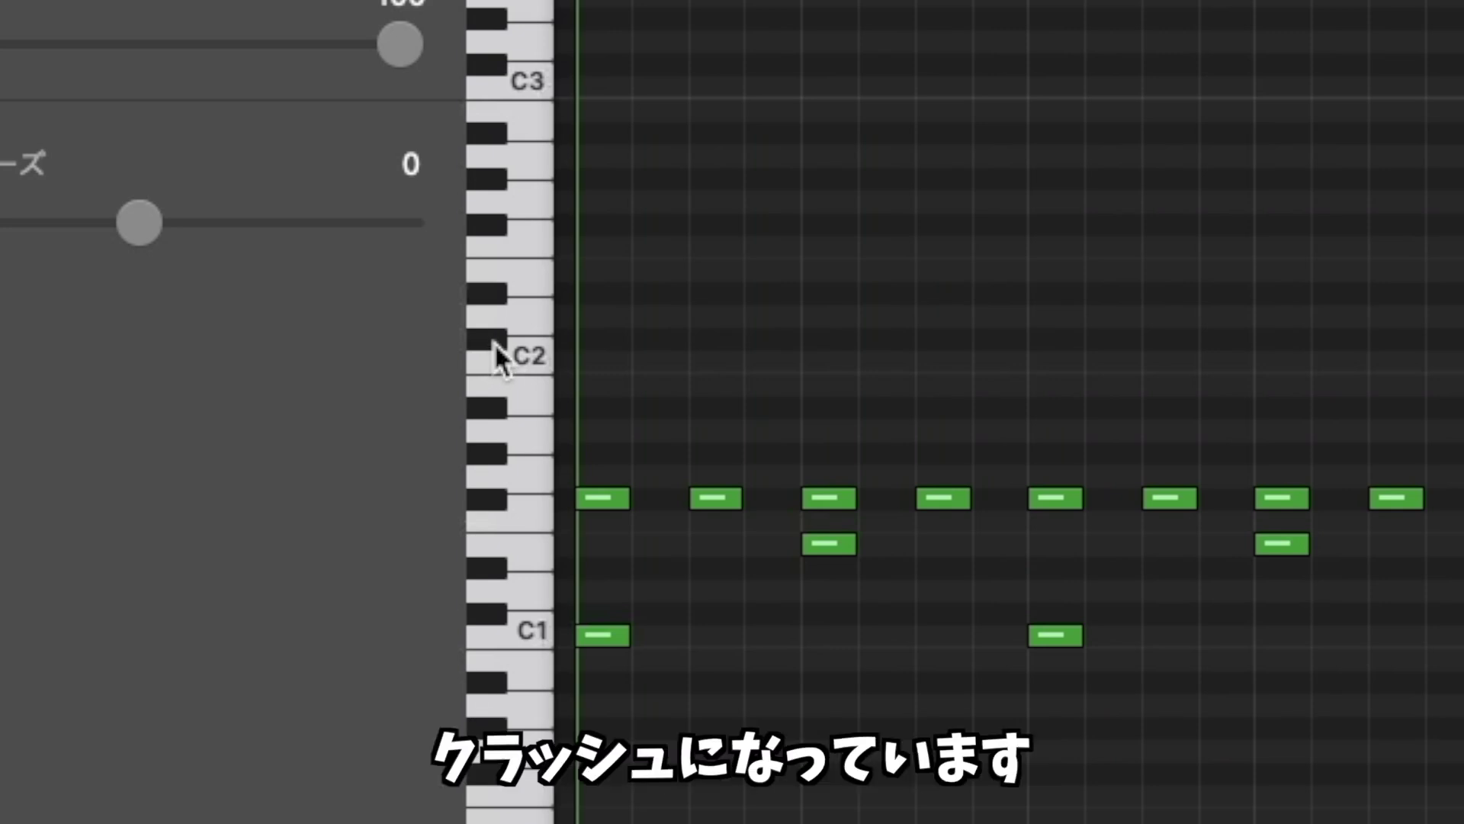
{"action": "left_click", "coordinate": [603, 494]}
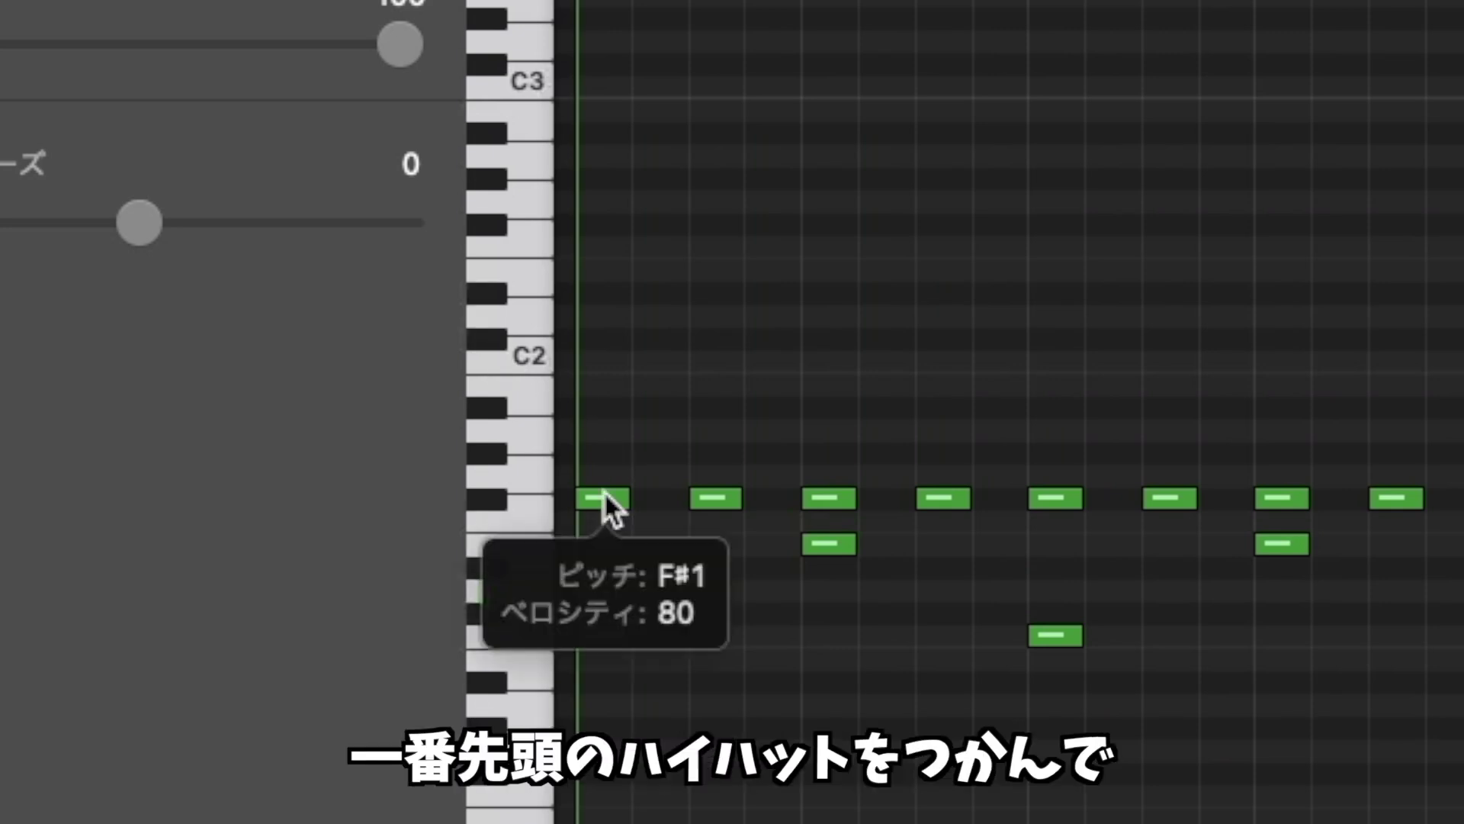
{"action": "left_click_drag", "start_coordinate": [603, 493], "coordinate": [598, 346]}
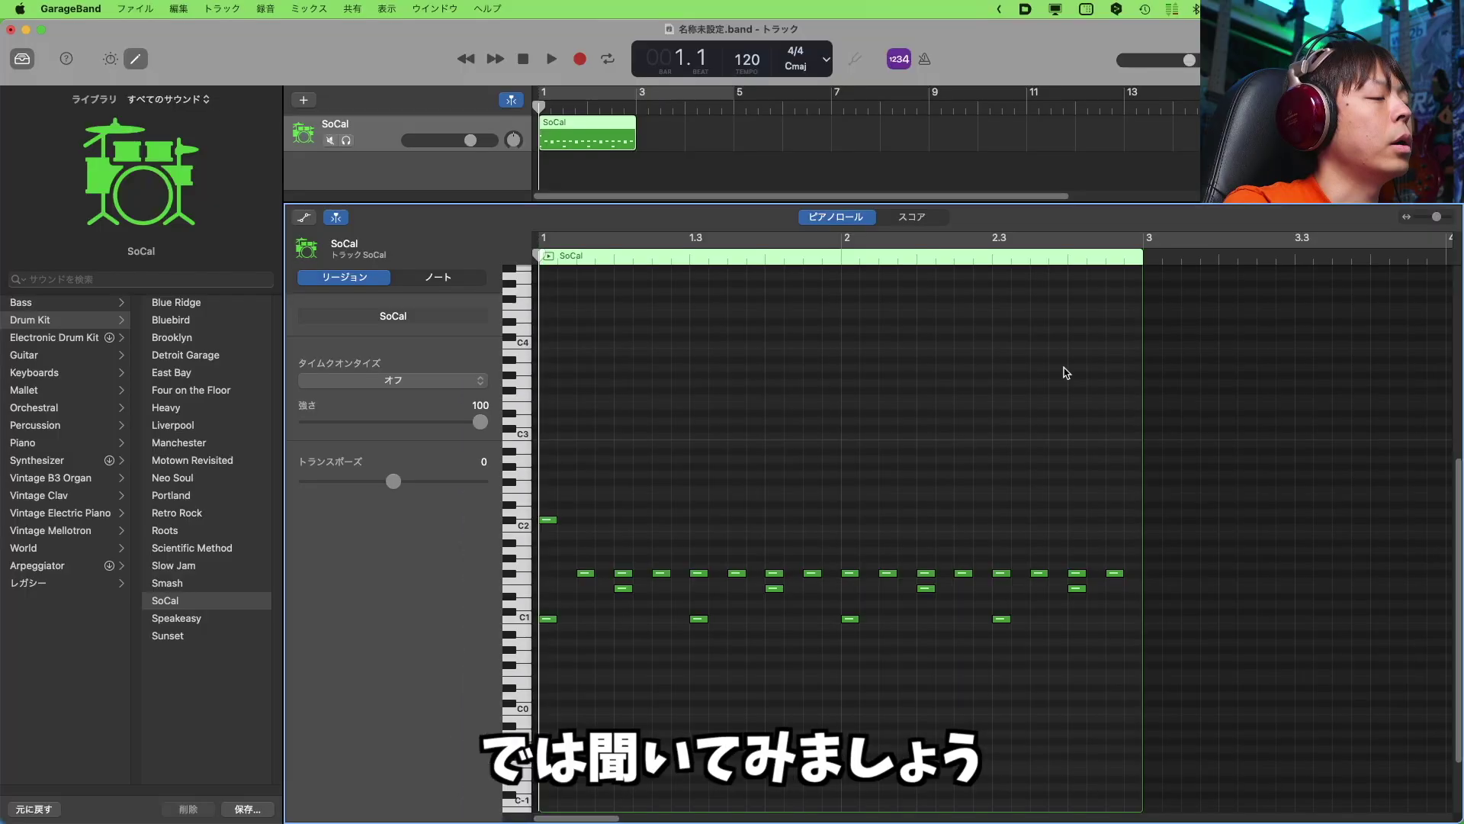
{"action": "key", "text": "space"}
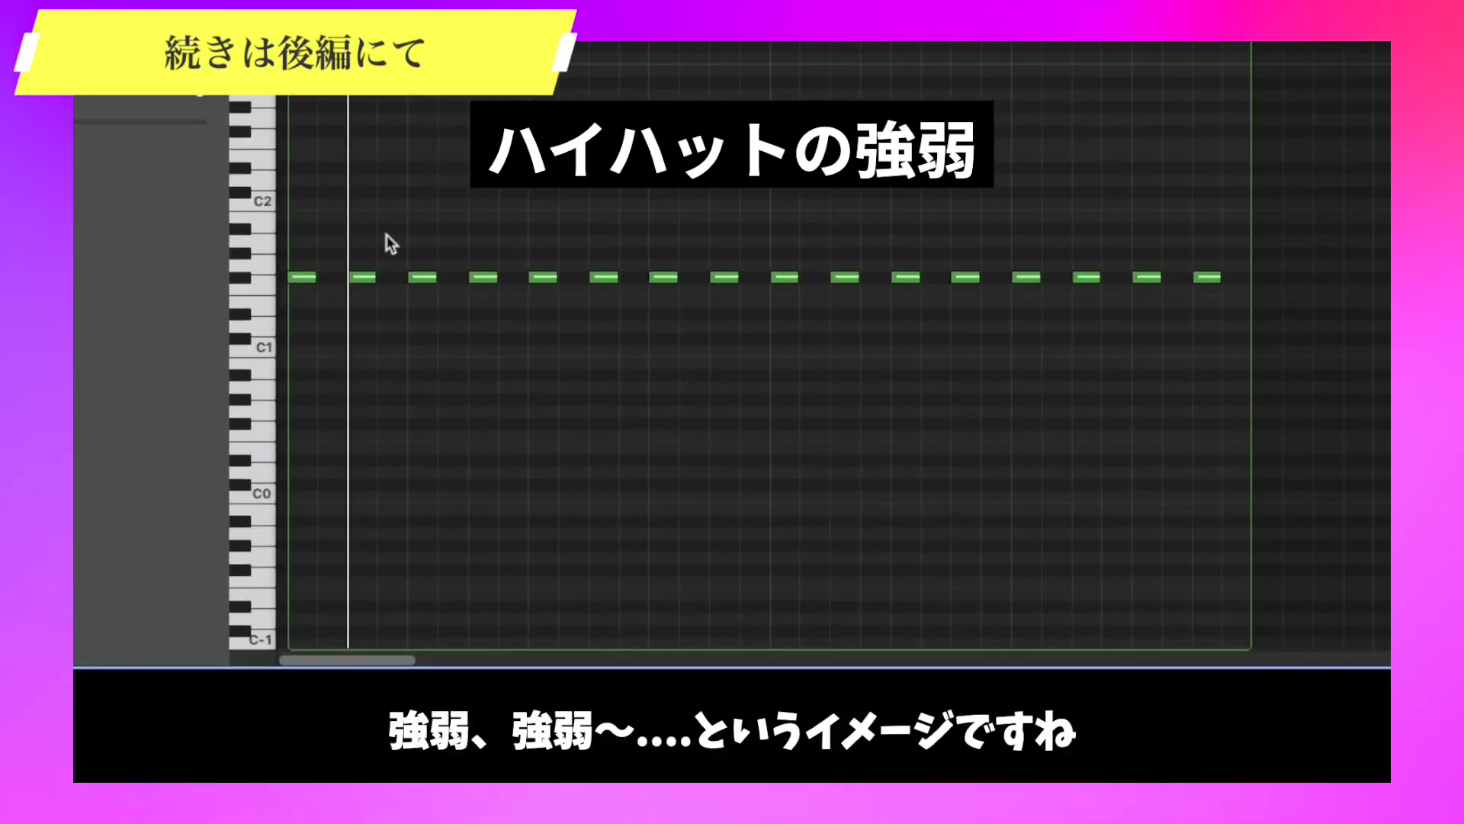
Compare the E1 and D1 snare sounds on the piano roll keyboard, and listen to the beat with grace notes
{"action": "left_click", "coordinate": [363, 277]}
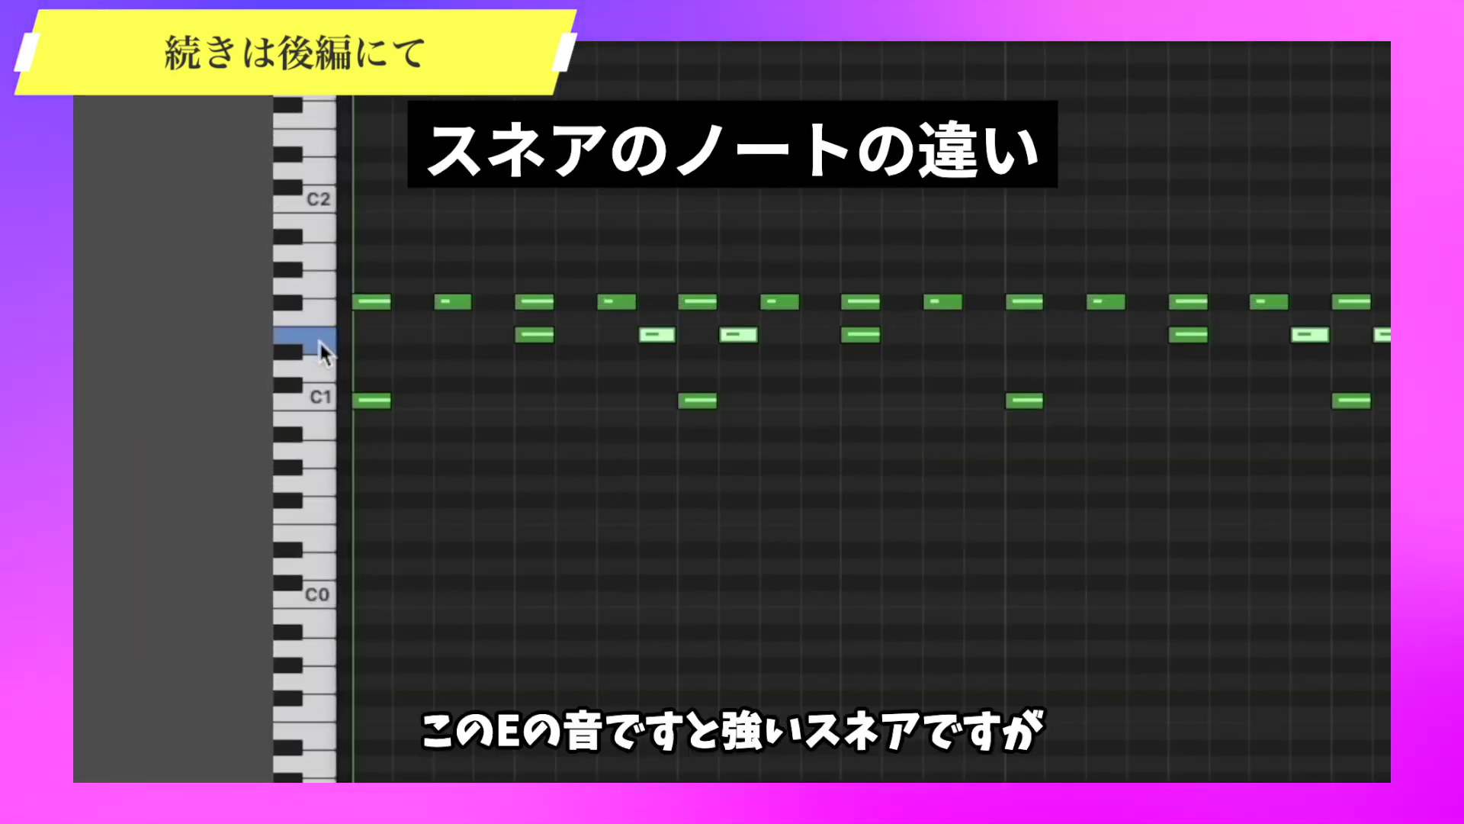
{"action": "left_click", "coordinate": [319, 340]}
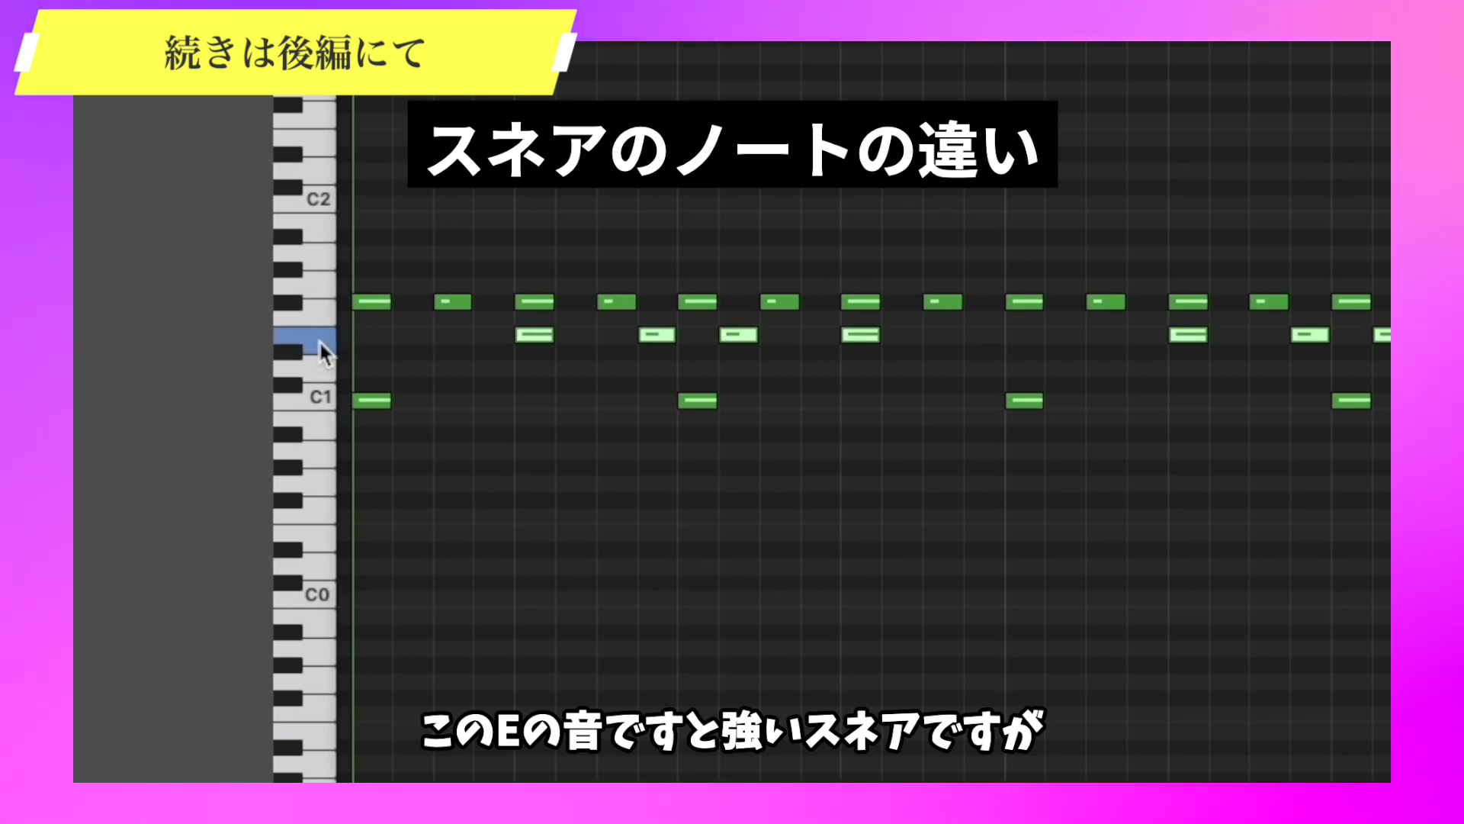
{"action": "left_click", "coordinate": [319, 367]}
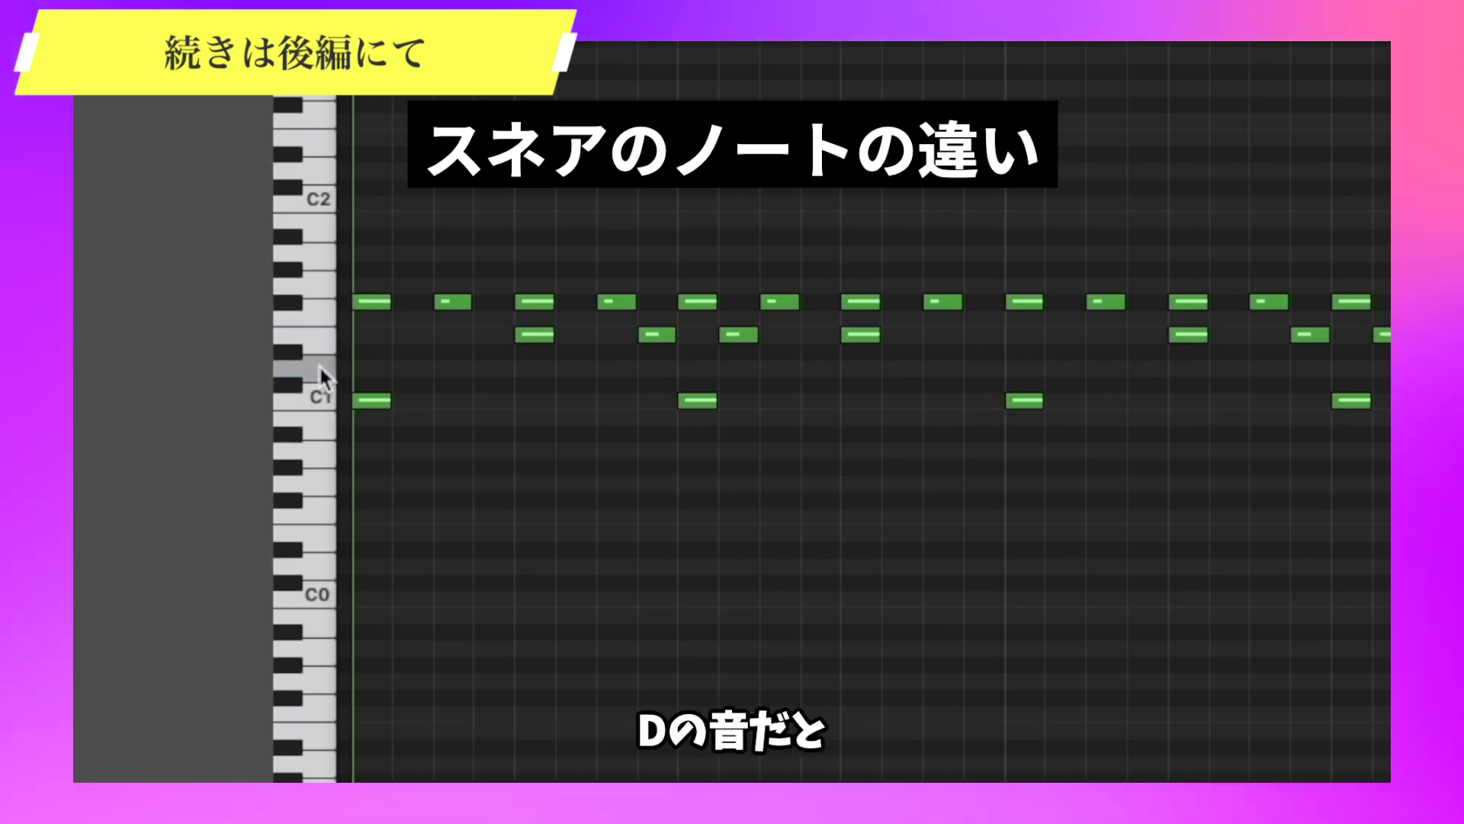
{"action": "left_click_drag", "start_coordinate": [630, 357], "coordinate": [776, 354]}
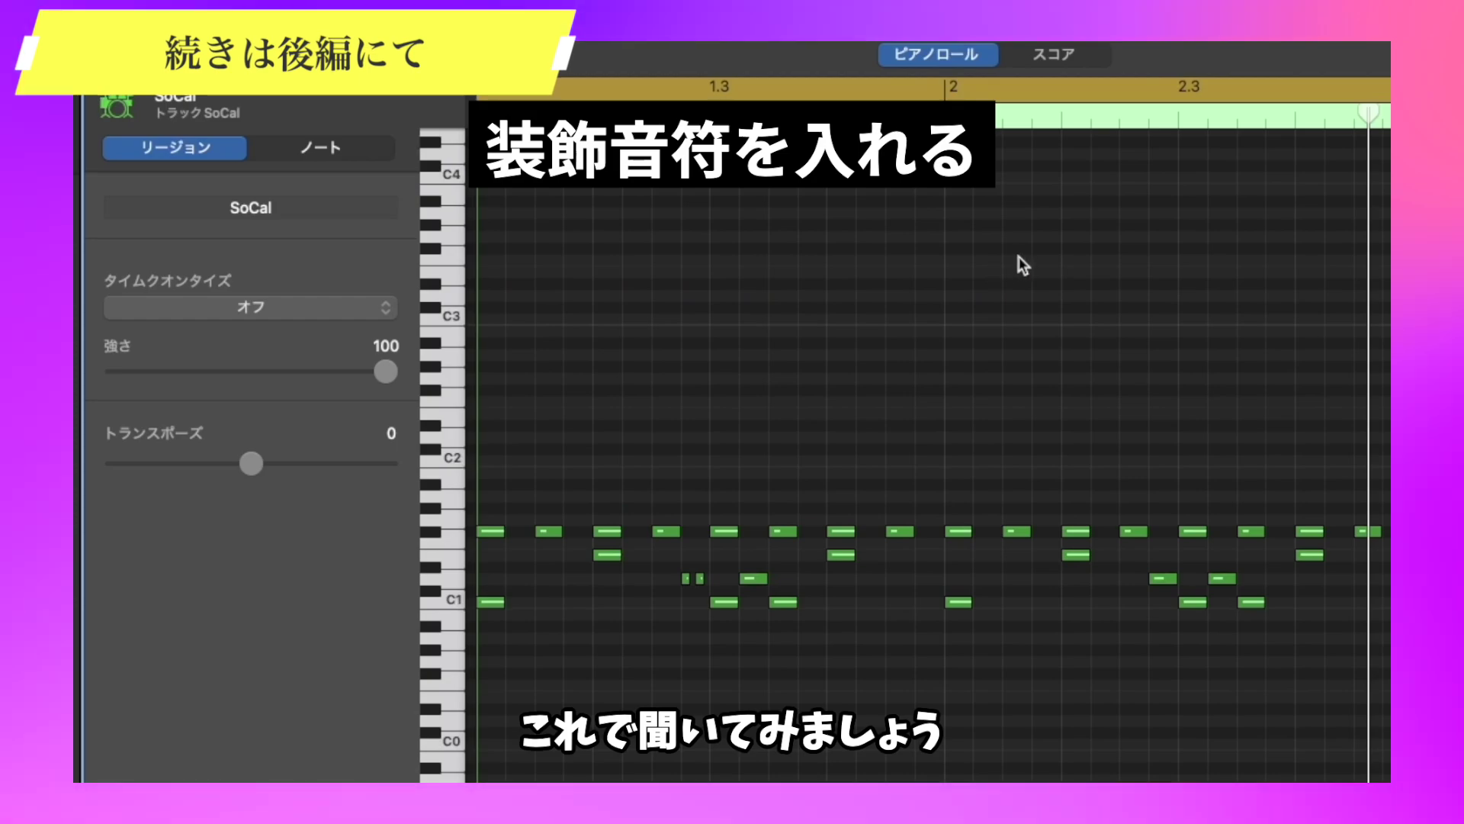
{"action": "key", "text": "space"}
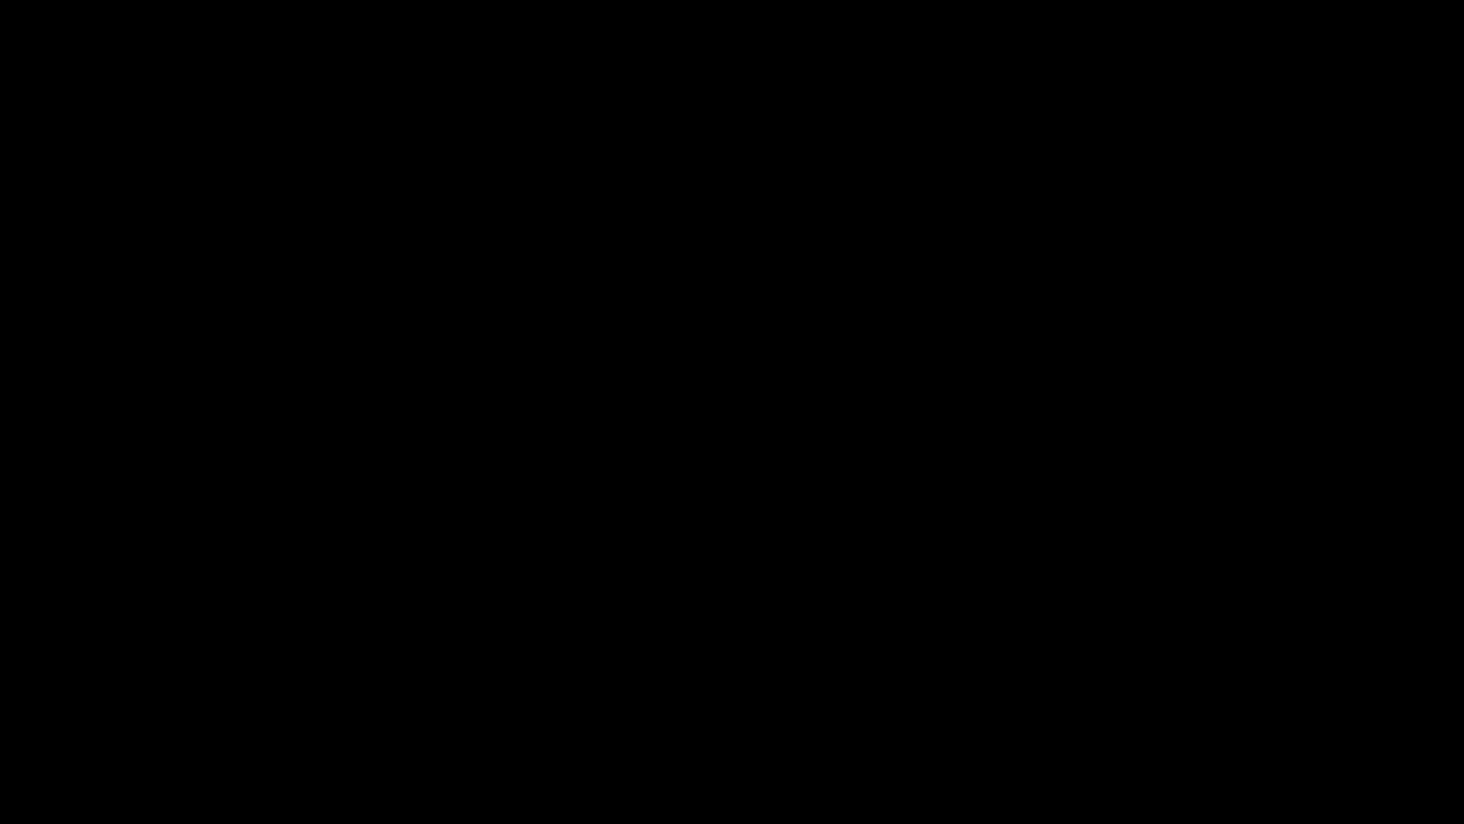